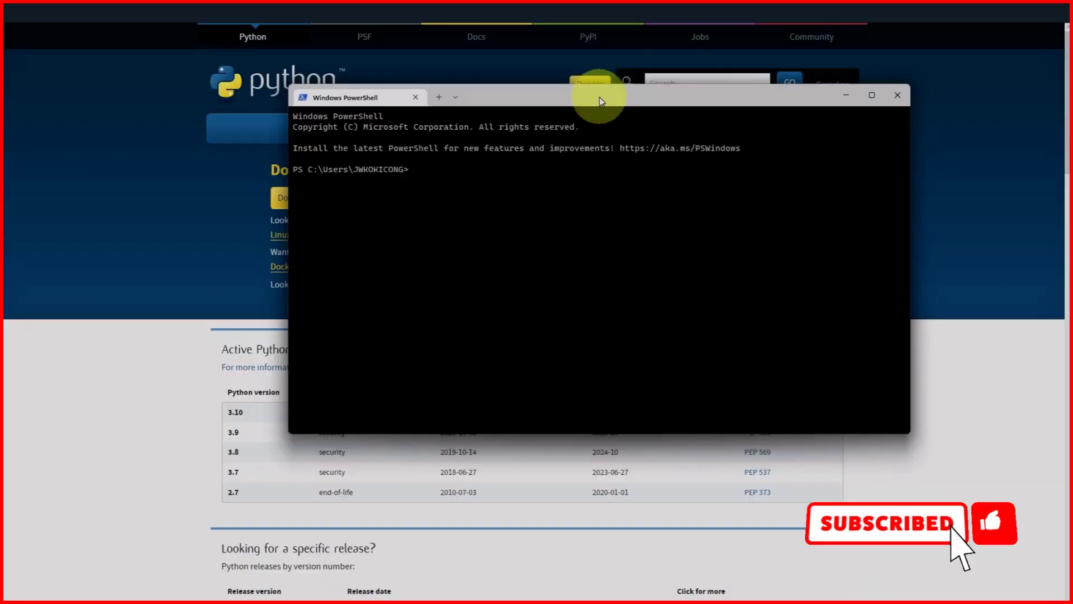
- Switch to Windows PowerShell and run the py command
drag(599, 96, 492, 113)
text(py)
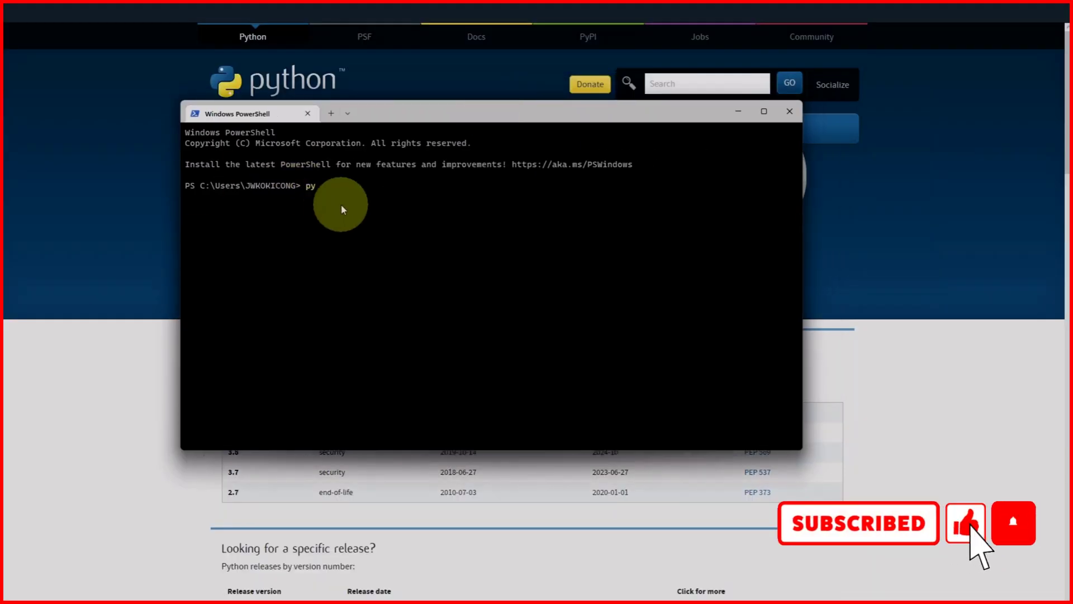
key(Return)
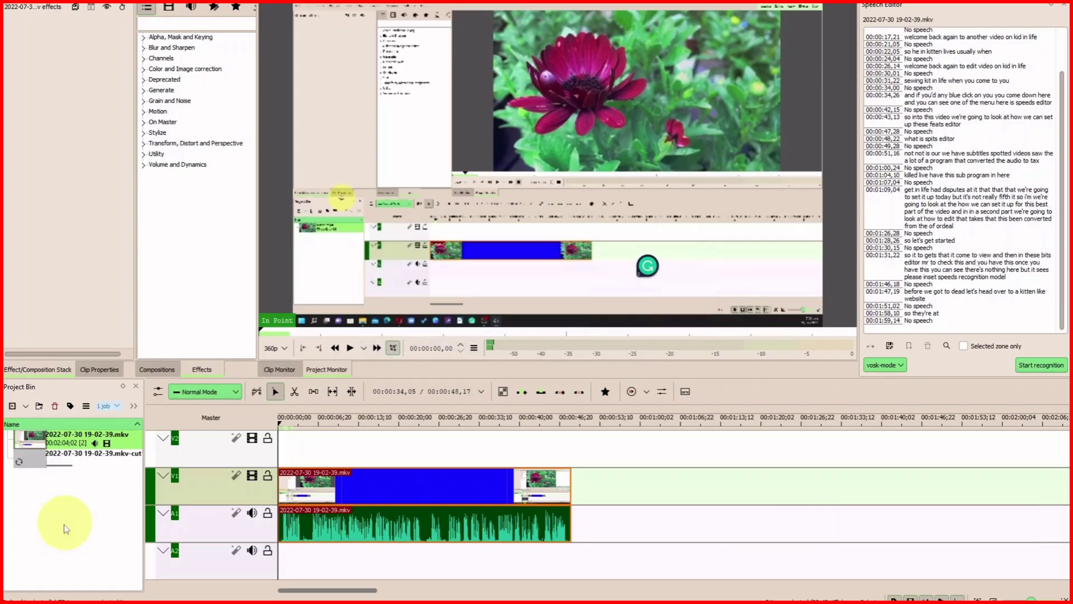
- Place the newly cut clip from the Project Bin at the start of the timeline and play it
drag(59, 463, 284, 462)
key(space)
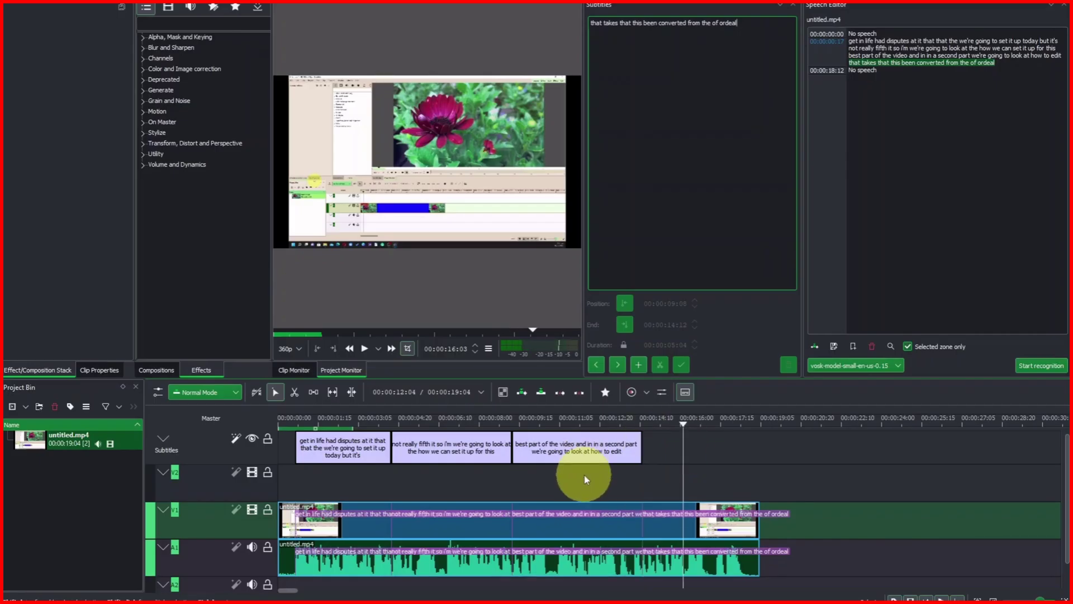
- Save the project in the kdenlive folder under the file name mmmmm
key(ctrl+s)
click(180, 207)
text(xxxxxxxx)
double_click(260, 145)
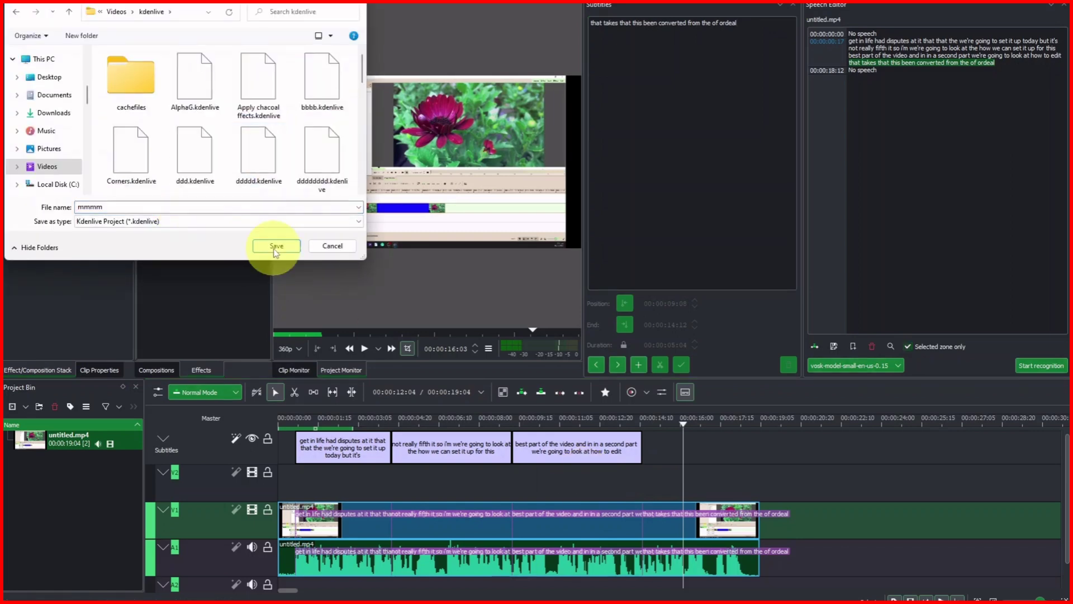
click(278, 246)
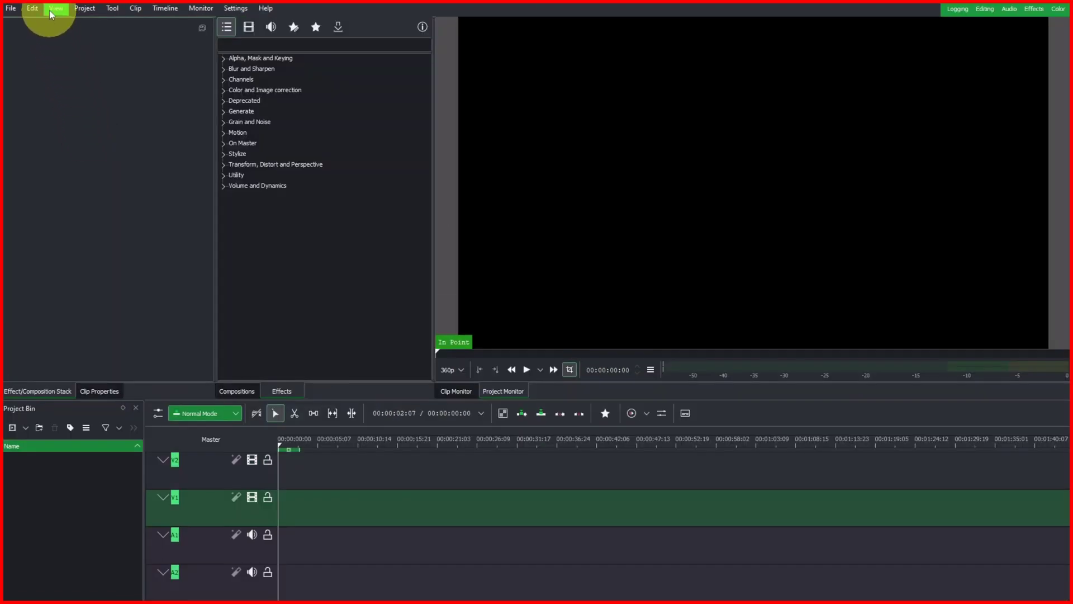
- Show the Speech Editor and Subtitles panels in the workspace
click(49, 10)
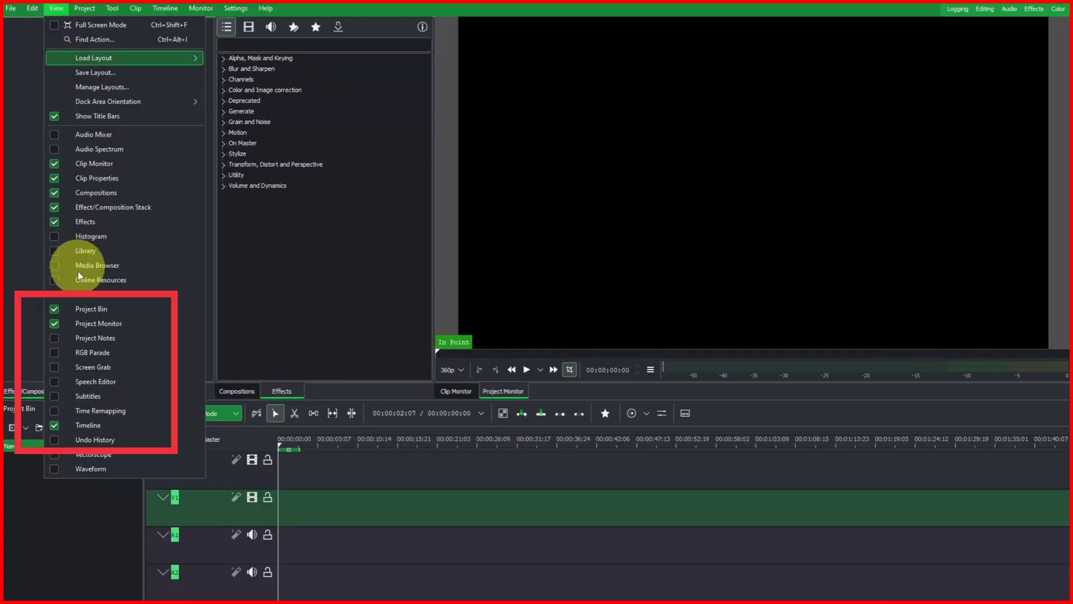
click(52, 380)
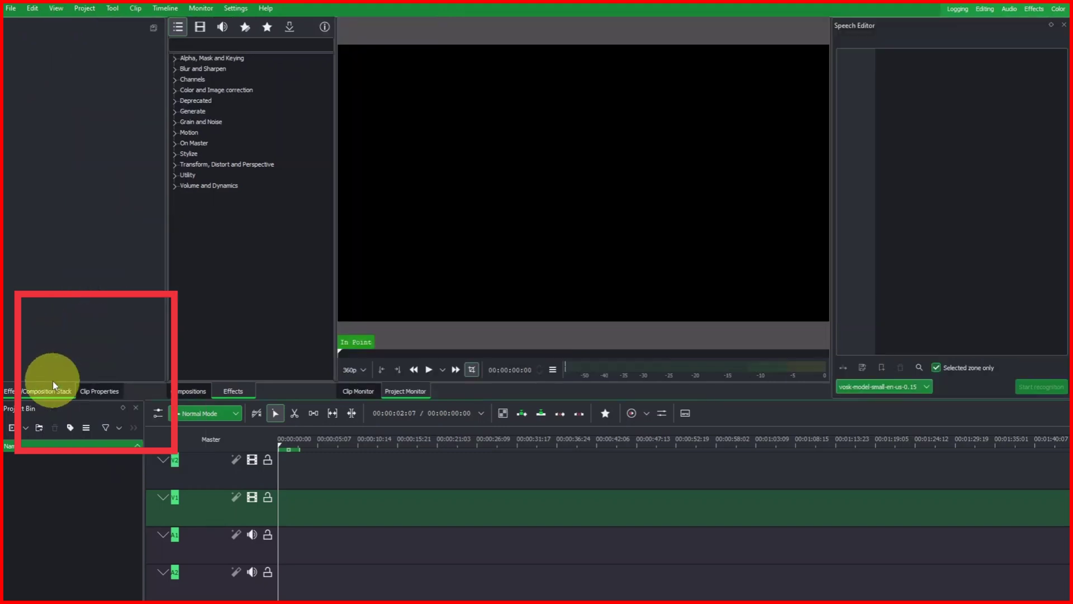
click(85, 10)
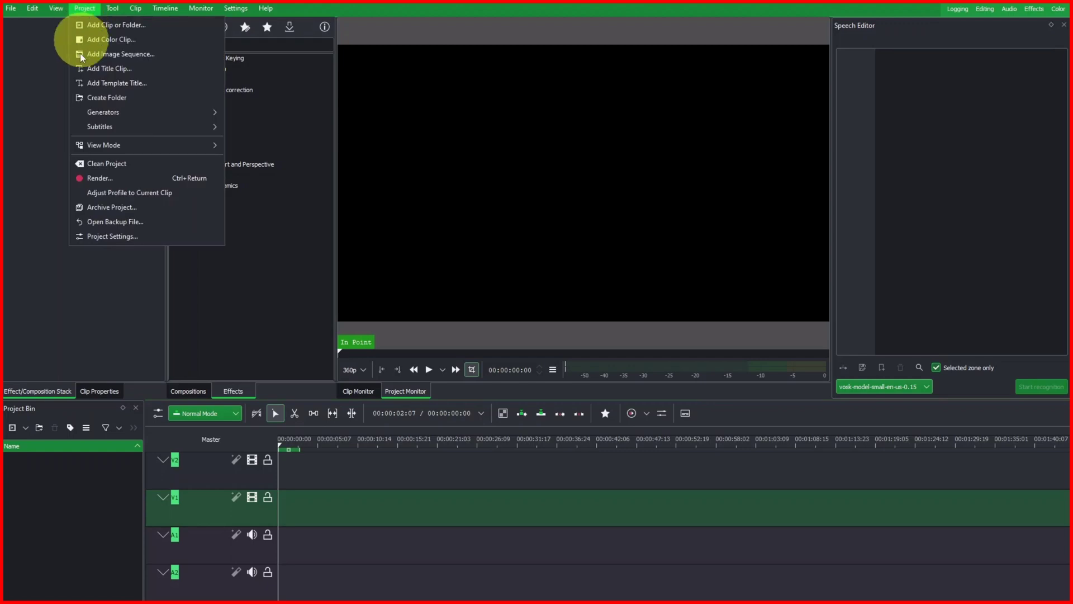
mouse_move(56, 9)
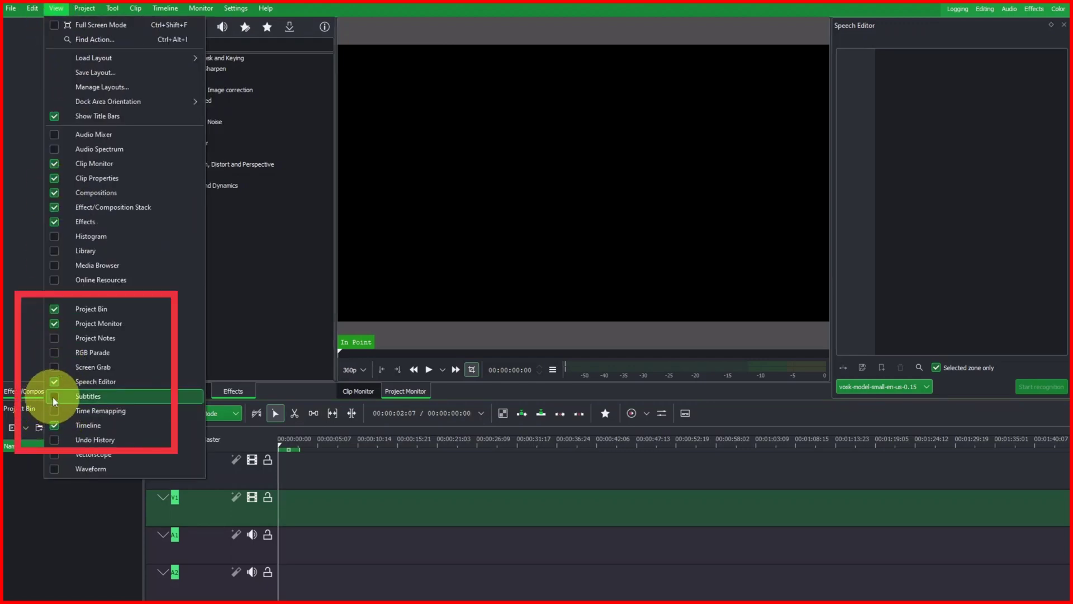
click(52, 397)
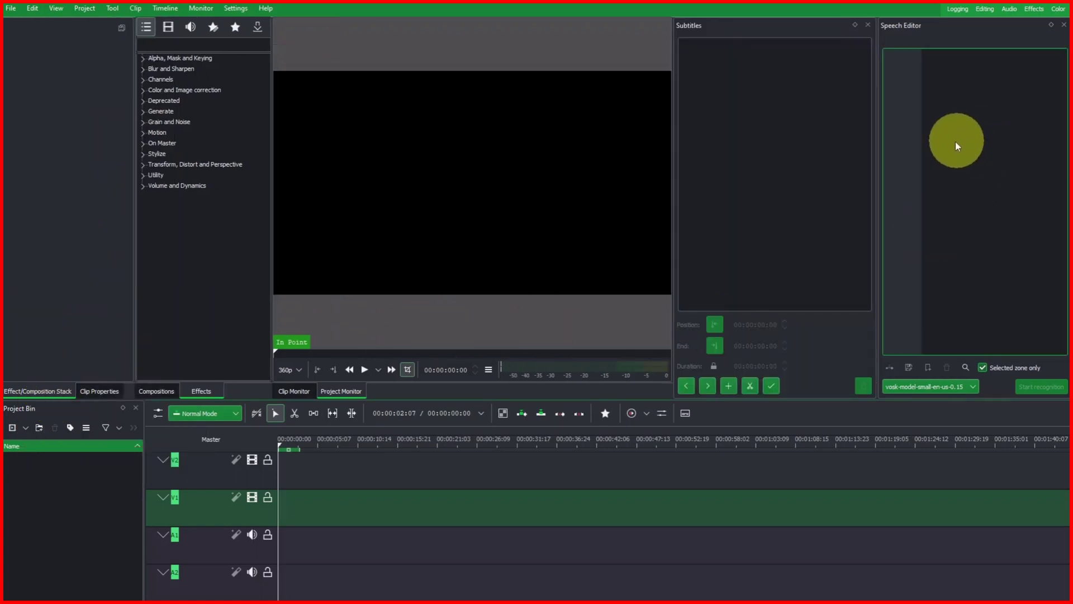
click(753, 154)
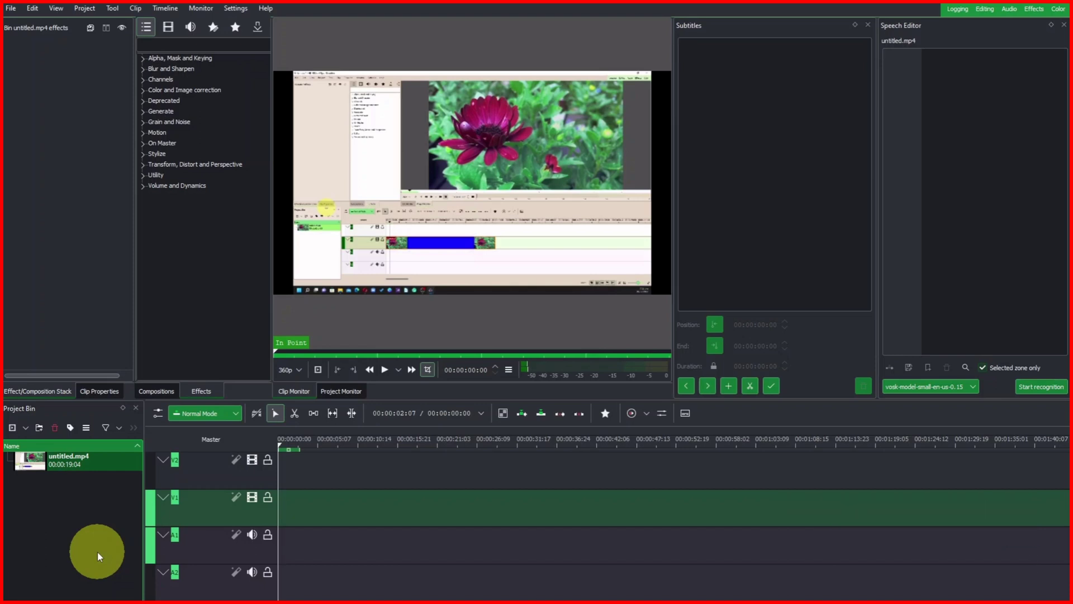
click(763, 187)
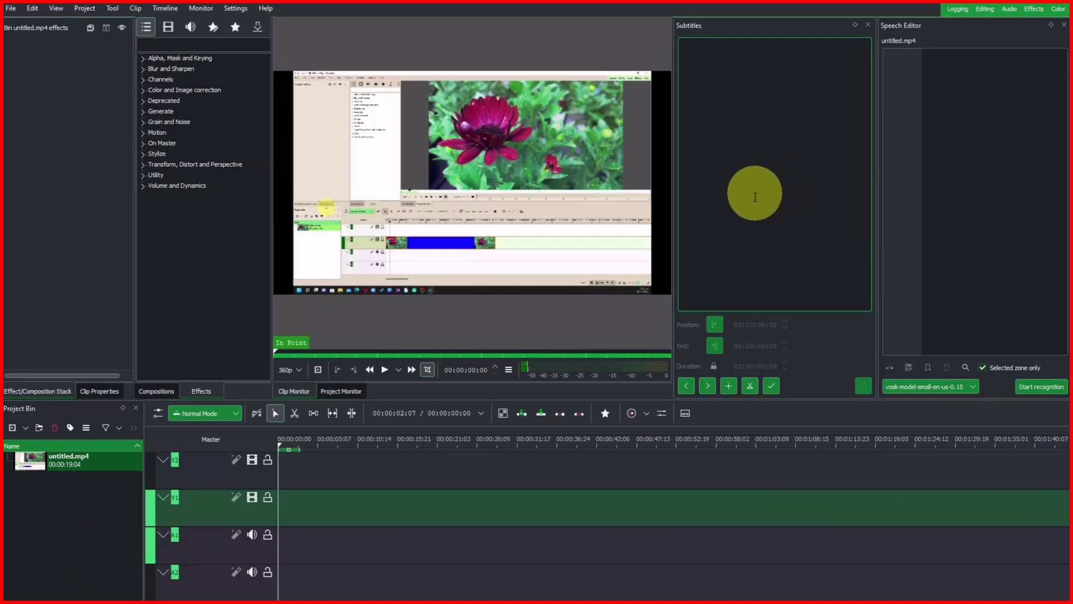
click(974, 178)
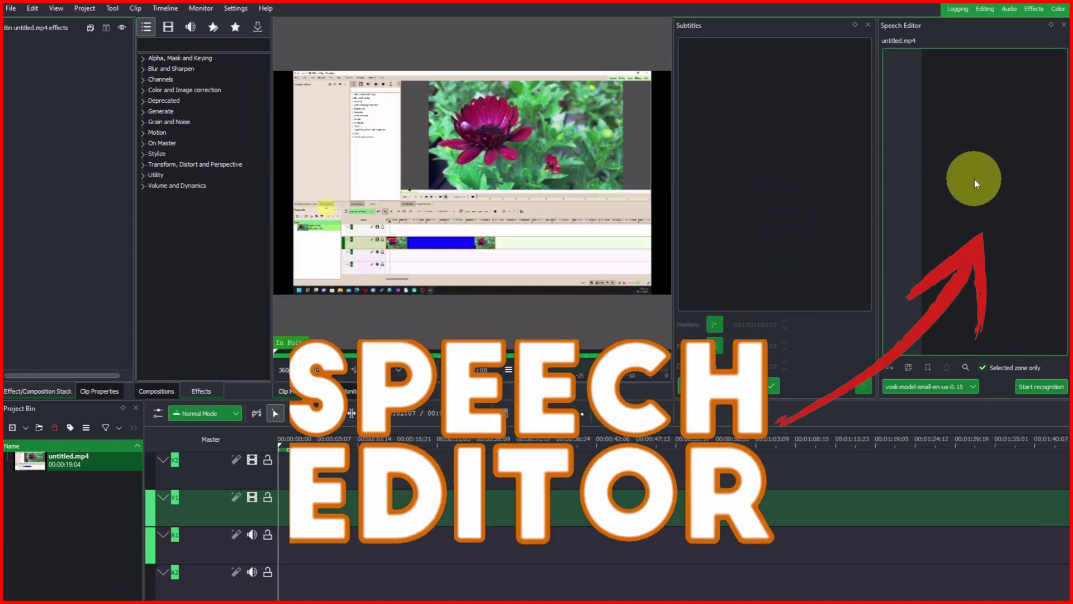
- Place the untitled.mp4 clip at the start of the V1 and A1 tracks
click(29, 484)
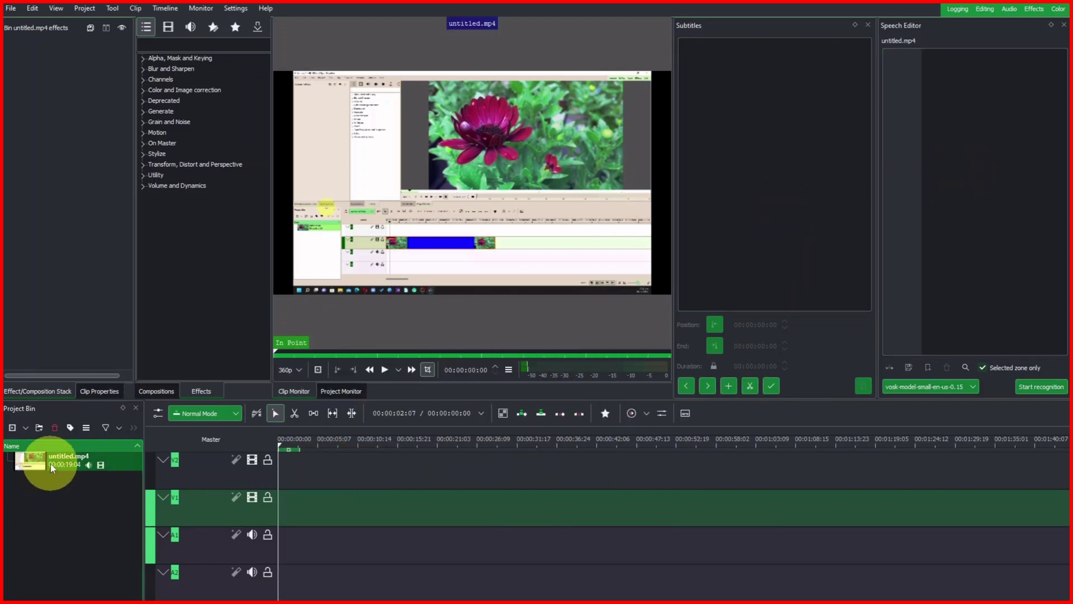
click(343, 511)
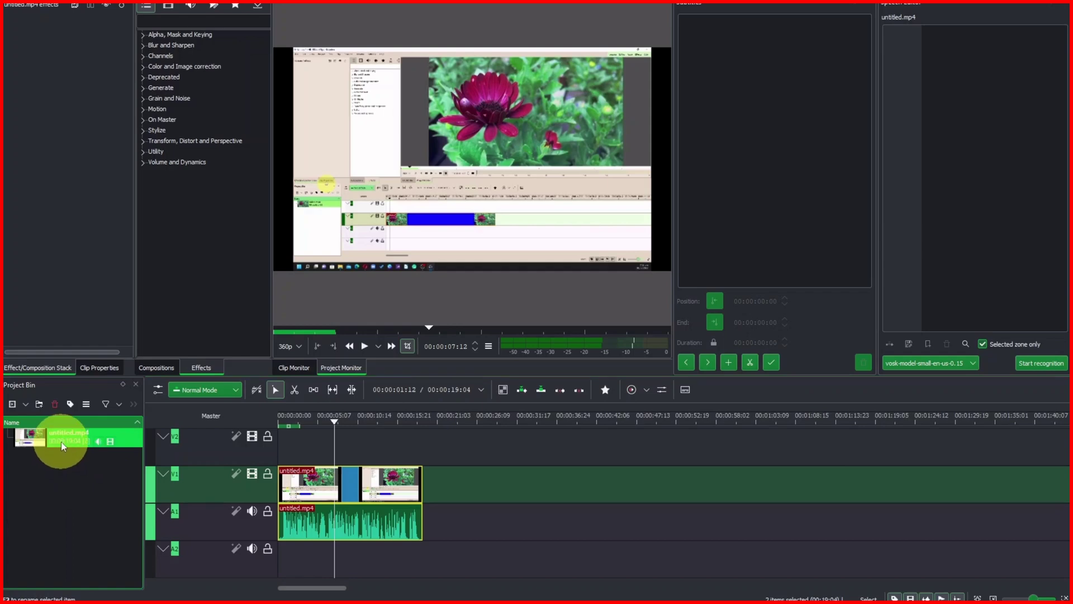
- Run speech recognition on the untitled.mp4 clip in the Project Bin
click(33, 445)
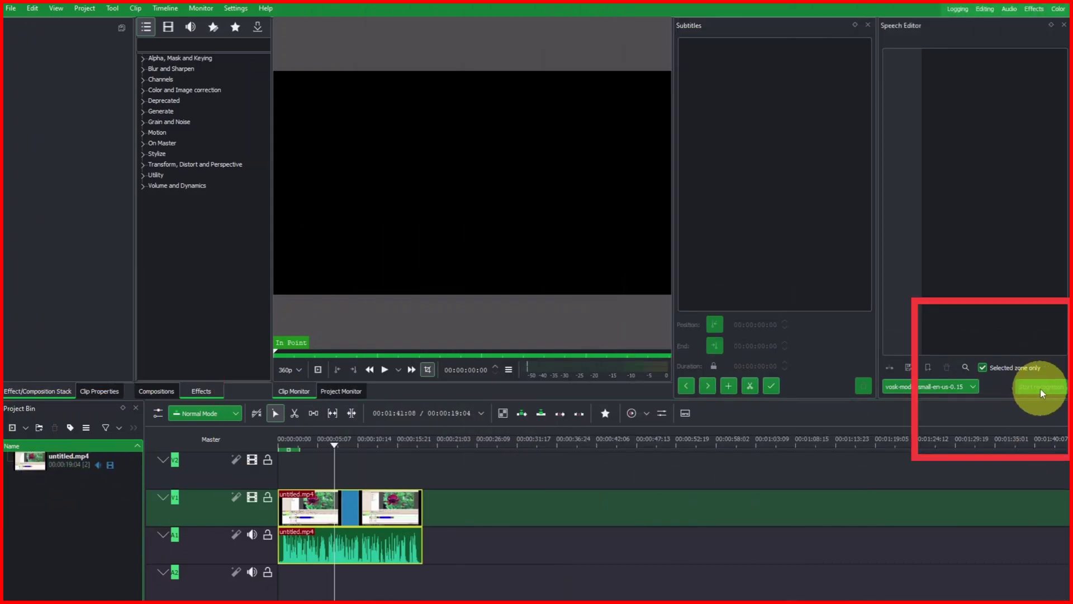
click(43, 457)
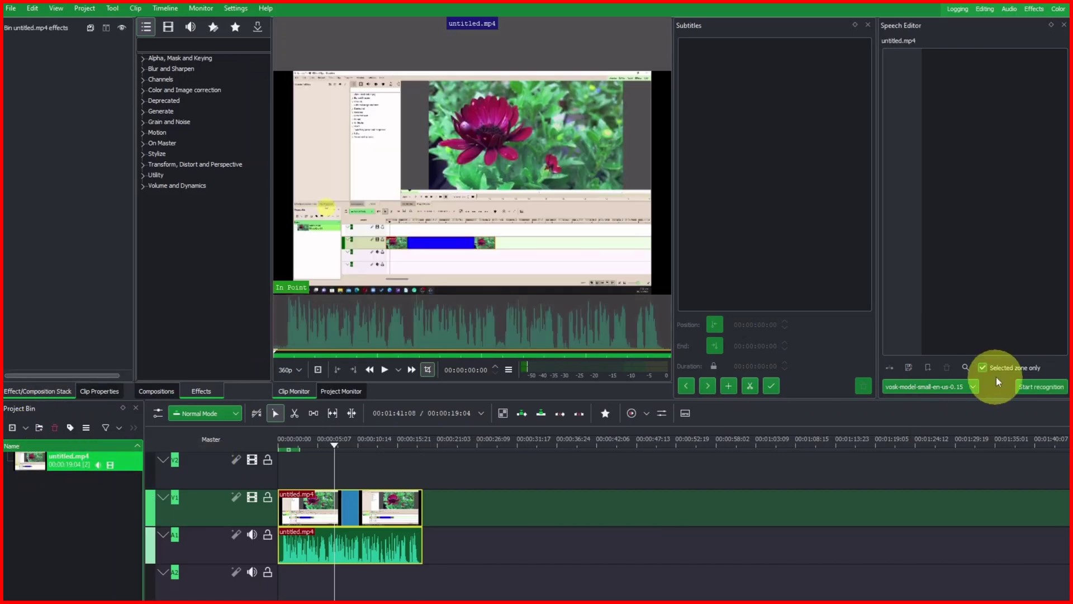
click(1035, 386)
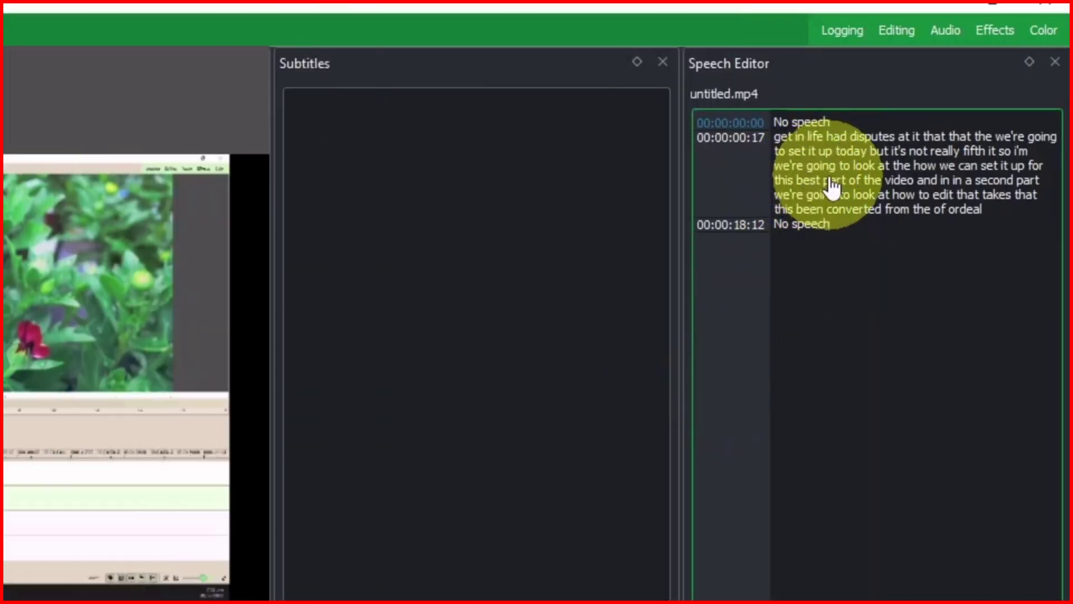
- Narrow the monitor area and adjust the divider between Subtitles and Speech Editor to give the transcript more width
drag(271, 364, 90, 366)
click(614, 364)
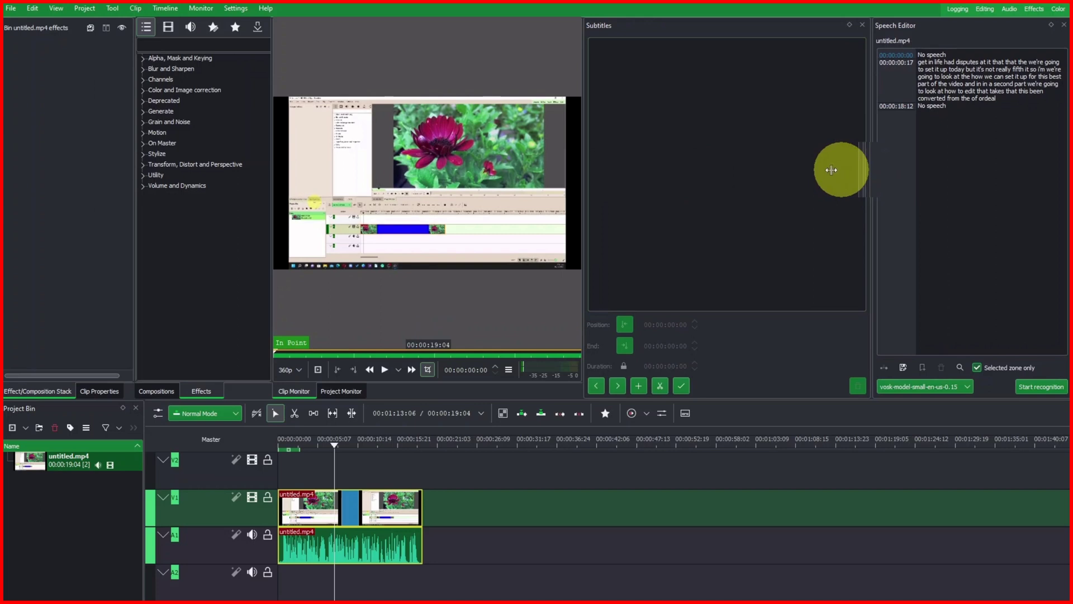
drag(679, 358, 498, 358)
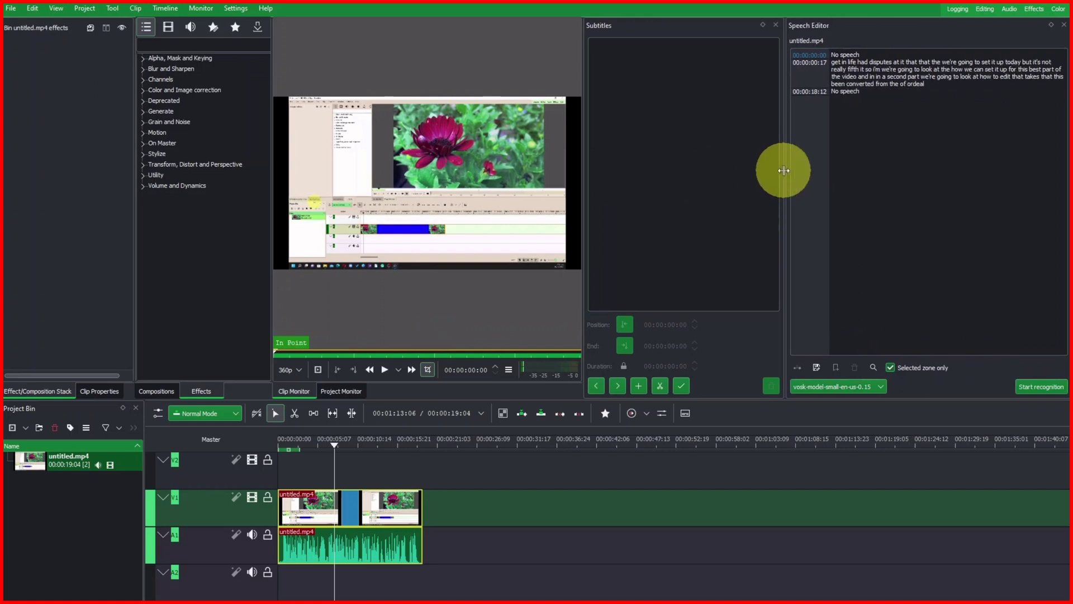
drag(785, 177, 804, 168)
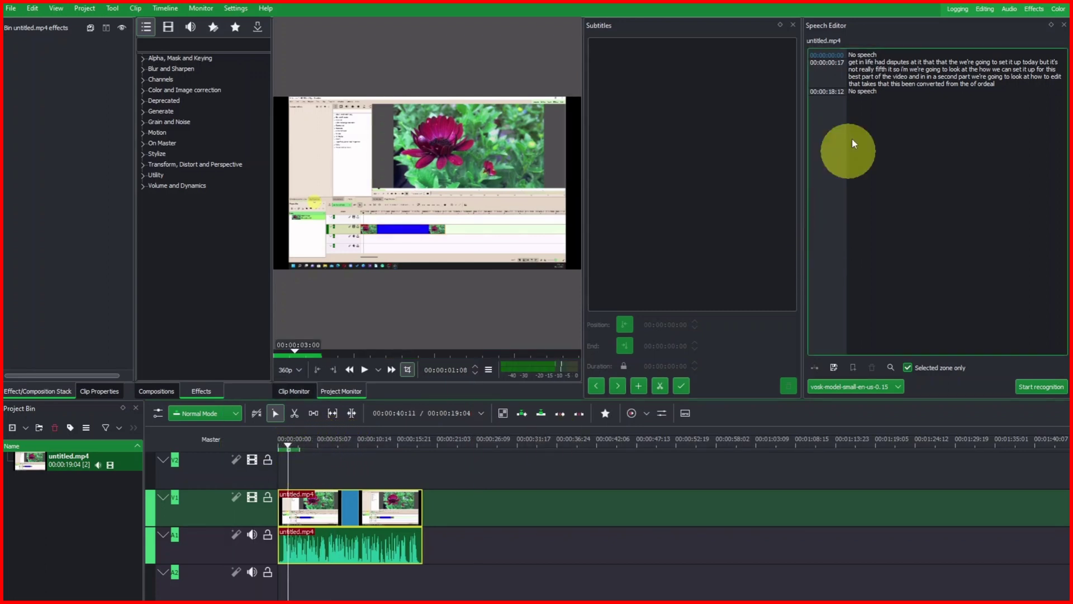
- Add a bookmark for the transcript's first line, from "get in life had disputes" to "set it up today but it's"
click(829, 69)
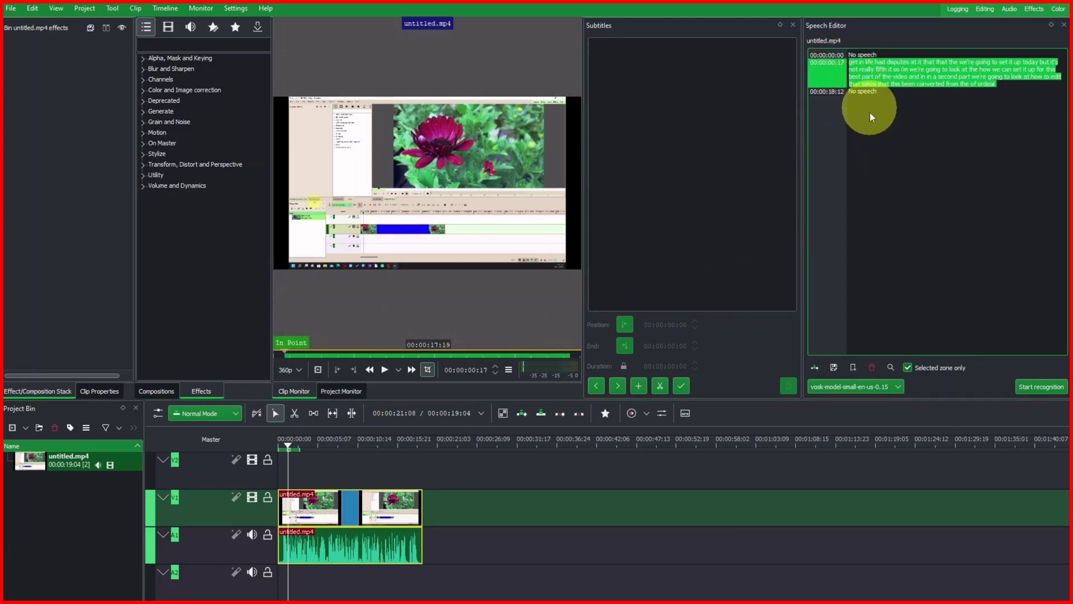
click(917, 114)
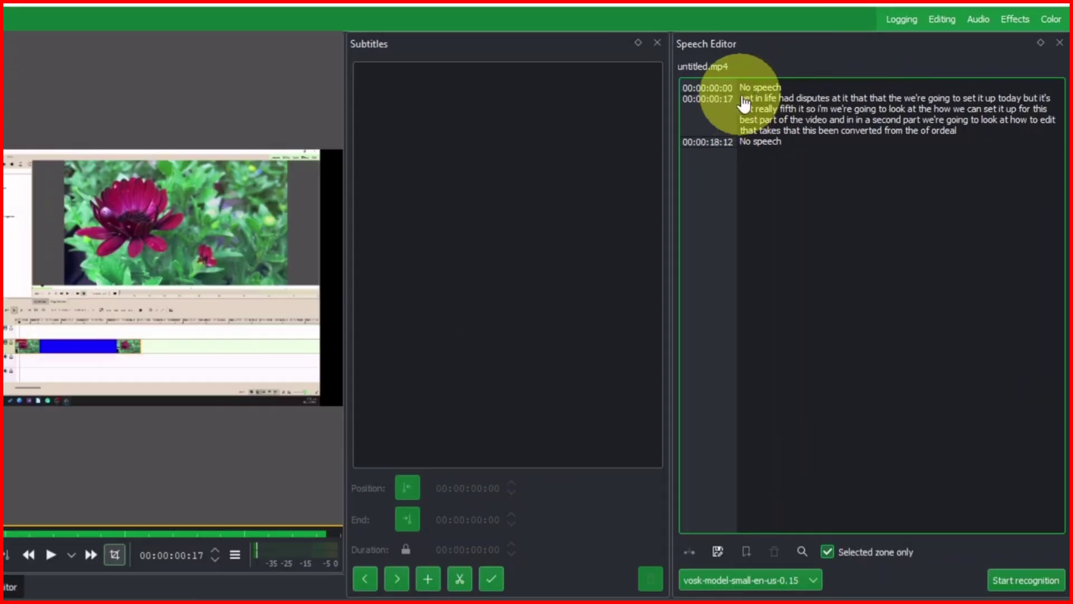
drag(742, 105, 1056, 104)
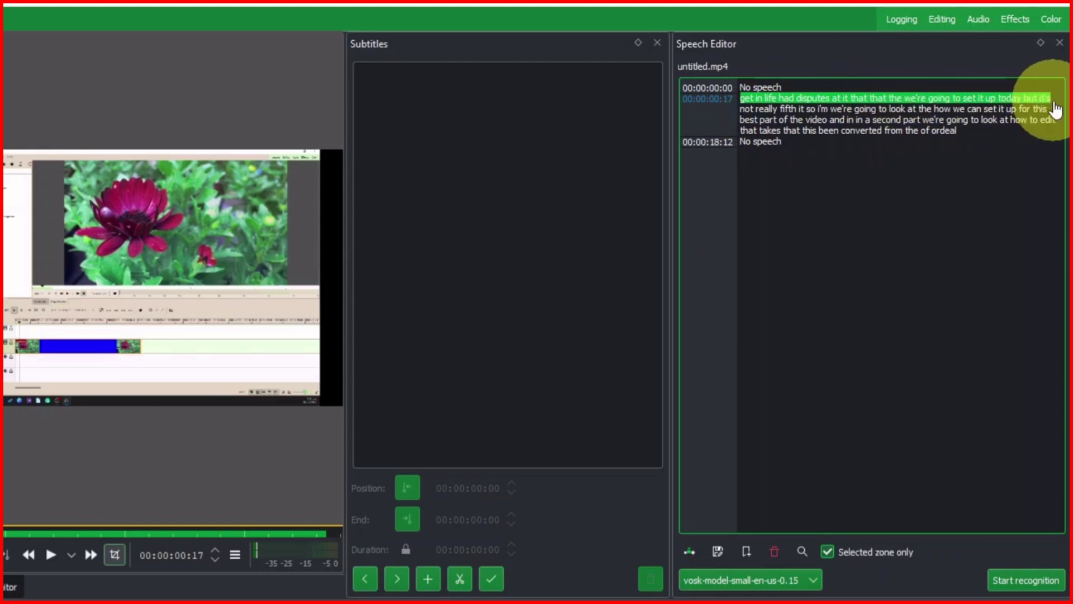
right_click(958, 100)
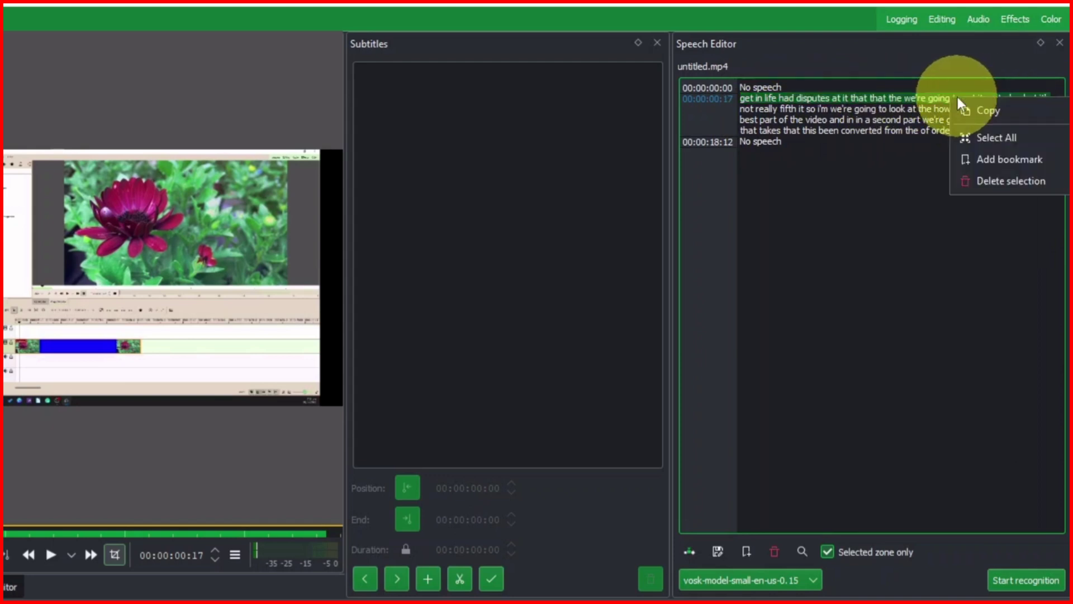
click(997, 160)
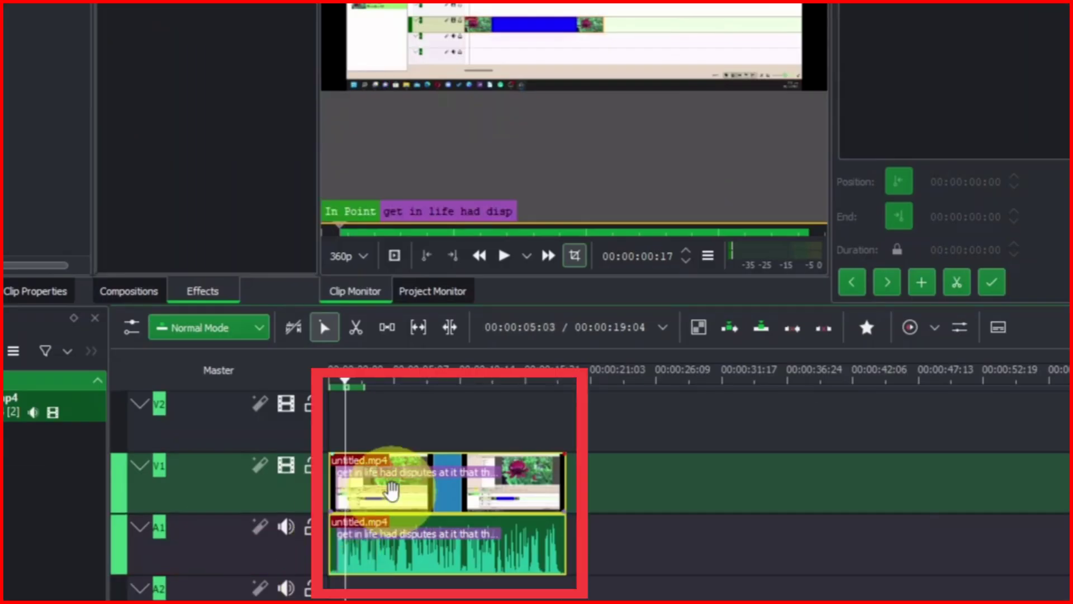
- Move the playhead to the start of the first bookmark on the timeline clip
scroll(391, 491, up, 3)
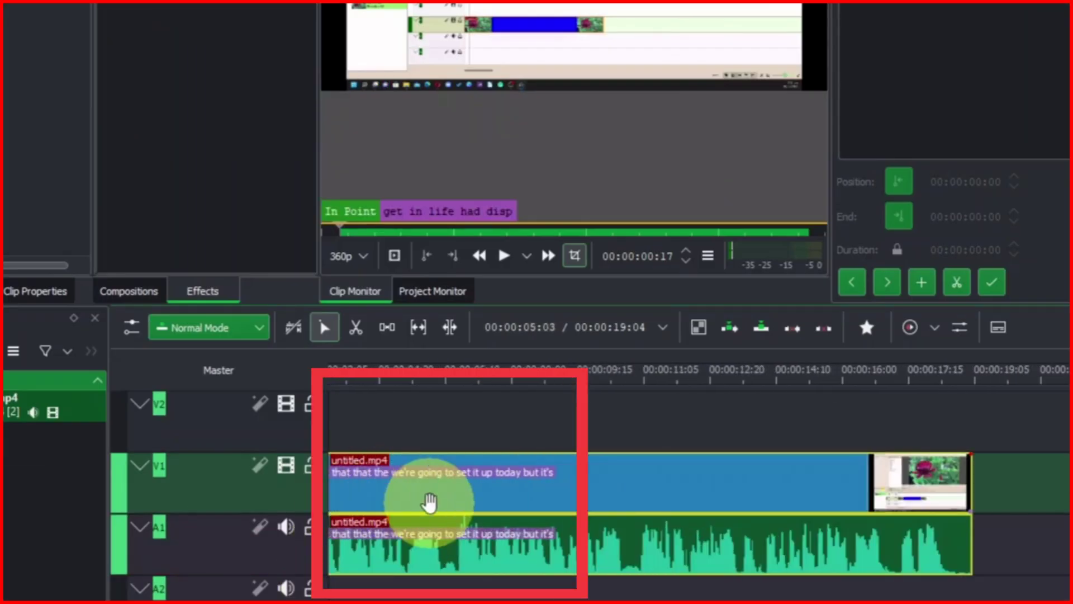
scroll(490, 514, up, 1)
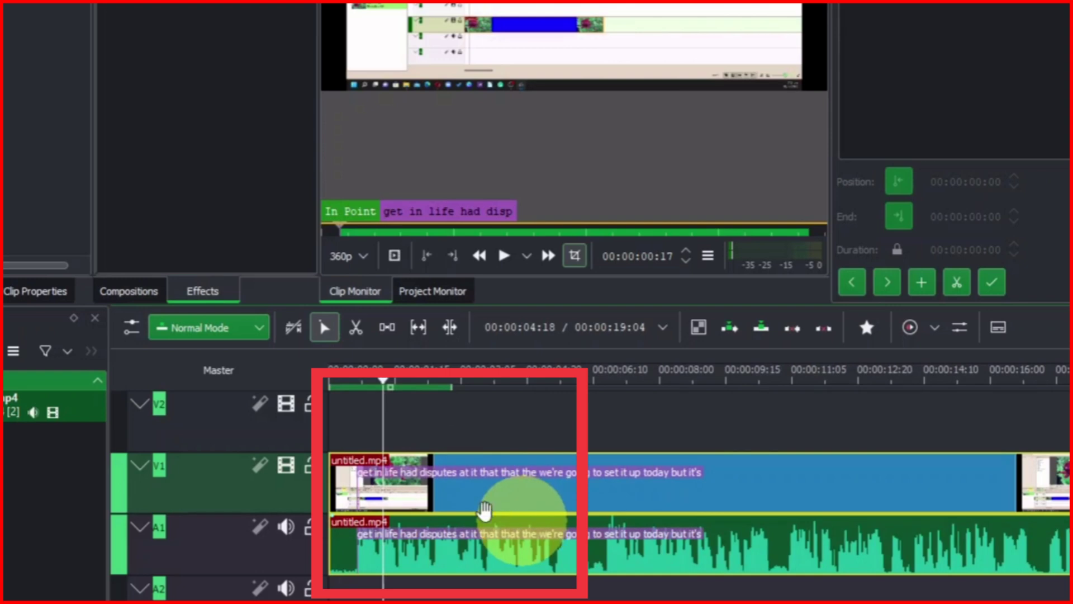
click(358, 390)
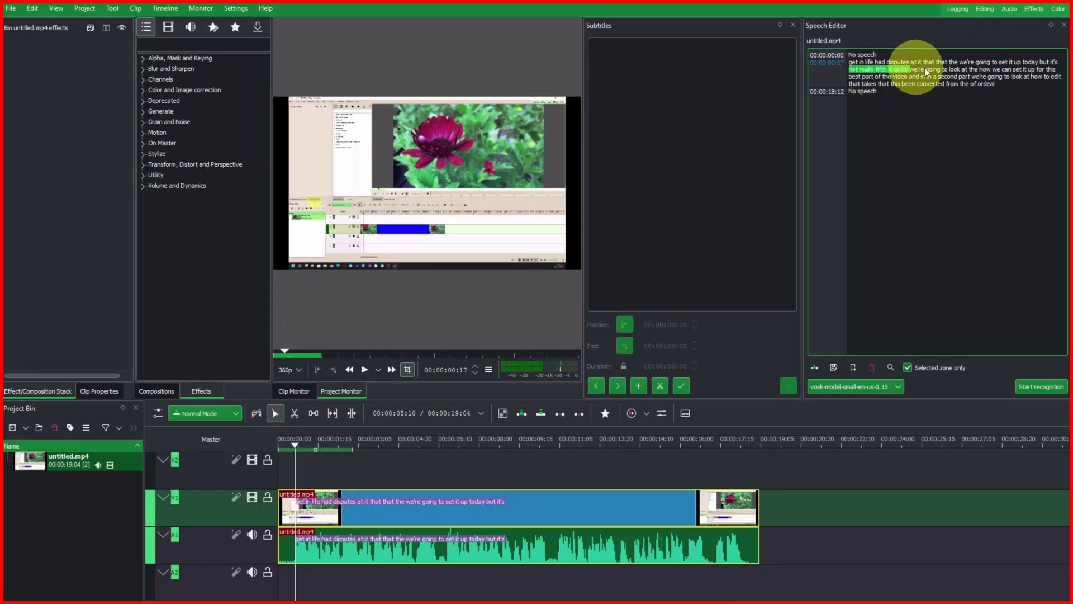
- Bookmark the transcript's second line, from "not really fifth it" to "set it up for this", and move the playhead to that bookmark's start
drag(924, 69, 1056, 73)
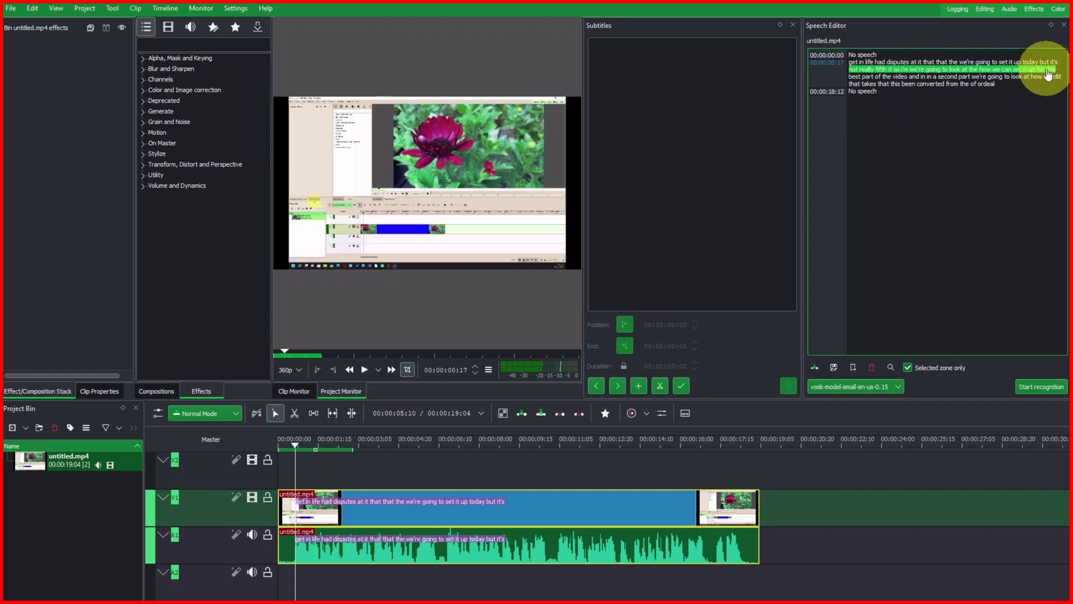
right_click(1053, 73)
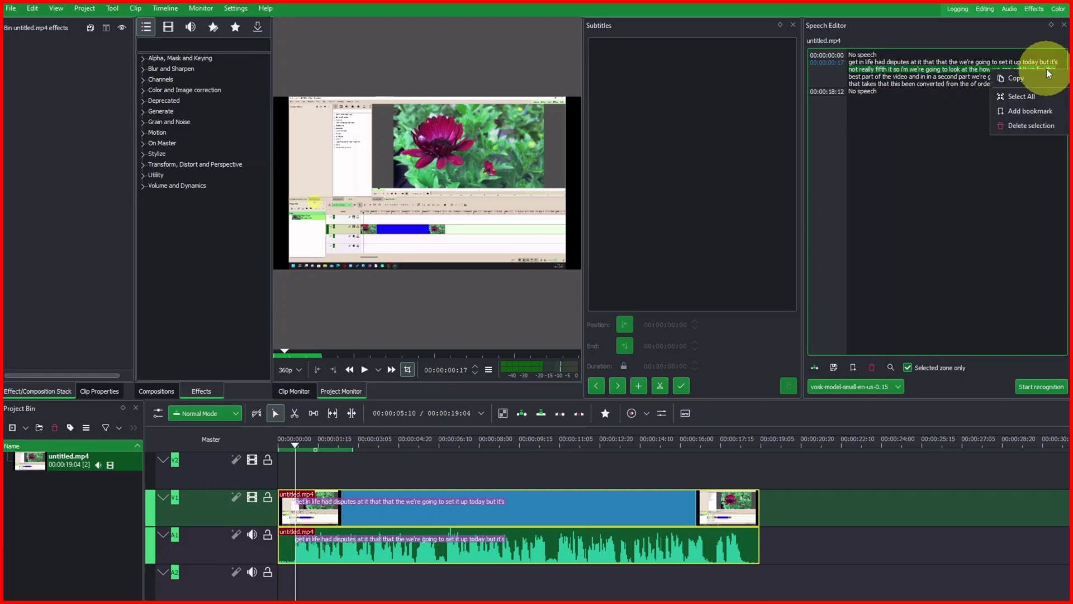
click(1018, 111)
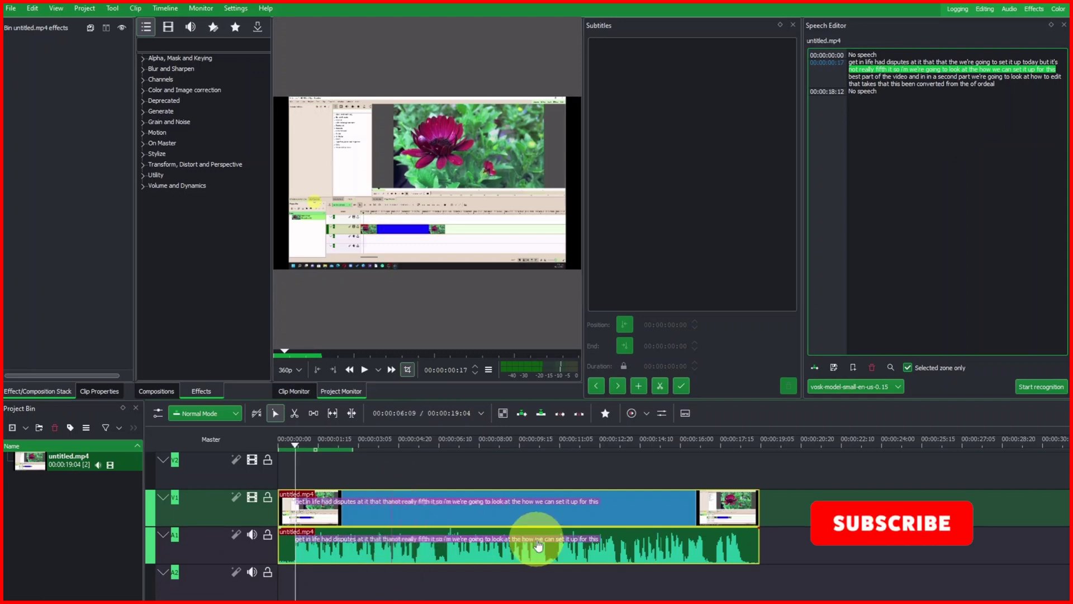
click(416, 509)
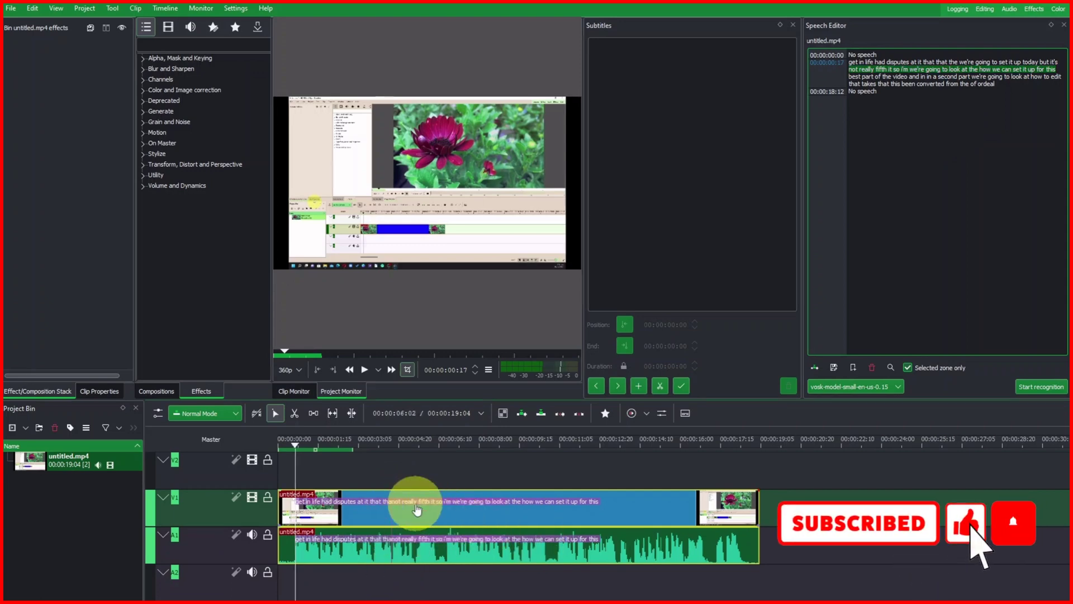
click(393, 502)
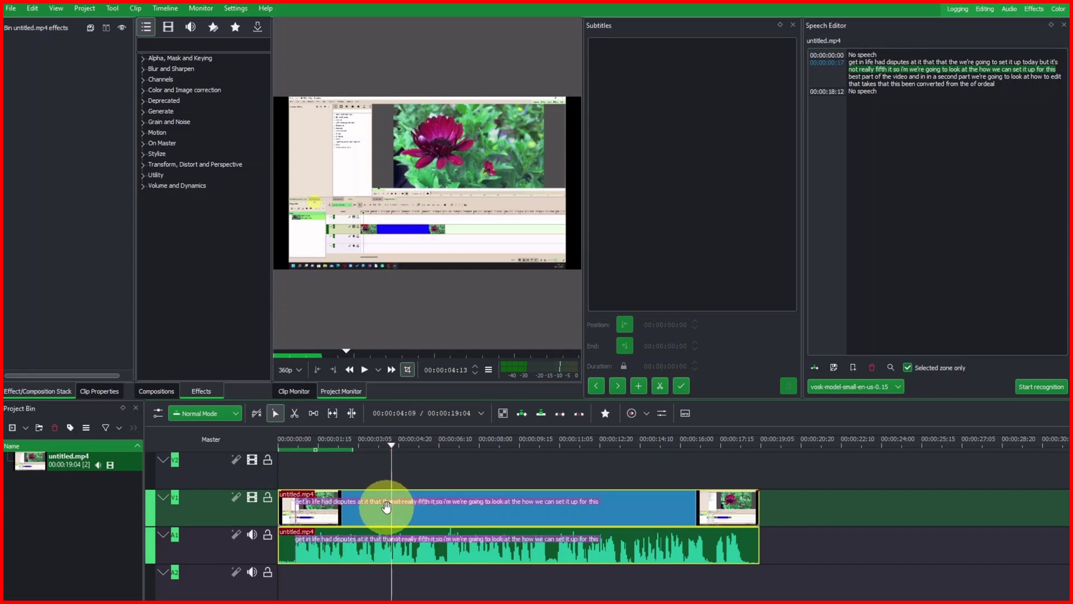
- Bookmark the transcript's third line, from "best part of the video" to "look at how to edit"
click(849, 62)
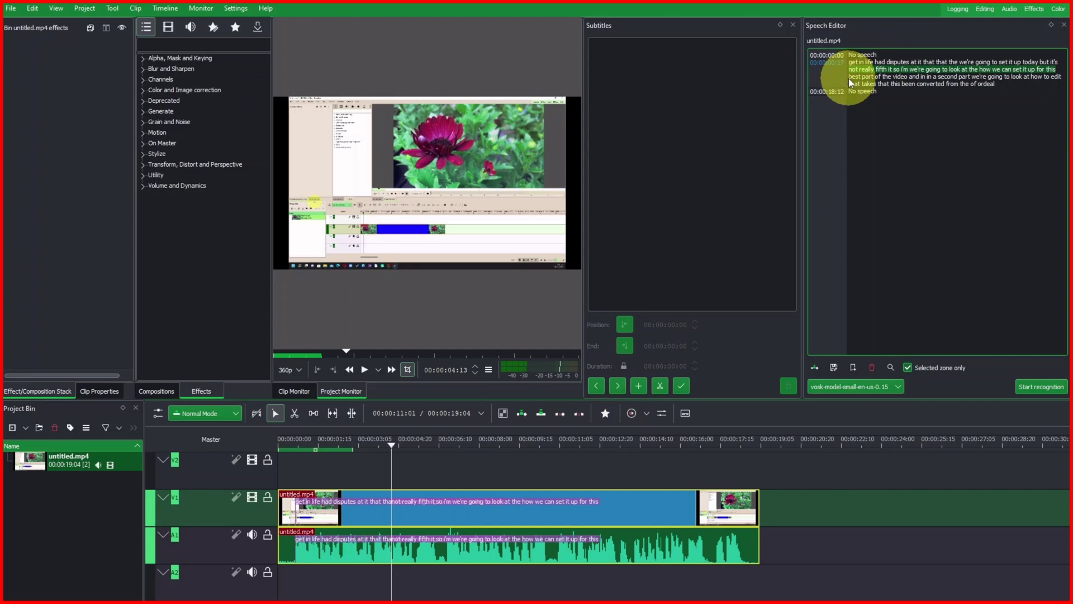
drag(848, 76, 1027, 76)
right_click(1027, 77)
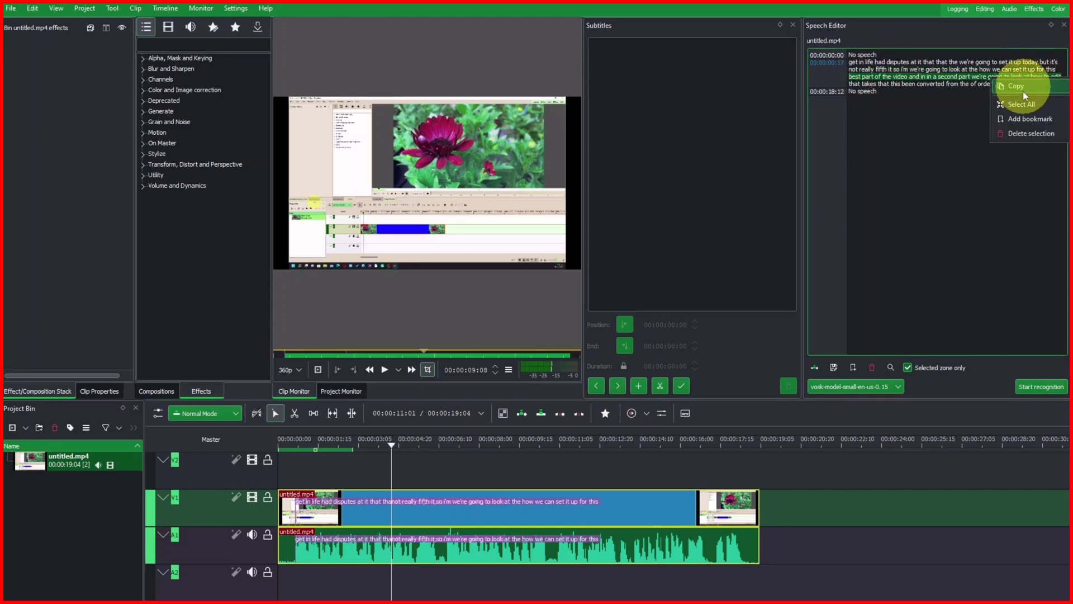
click(1017, 118)
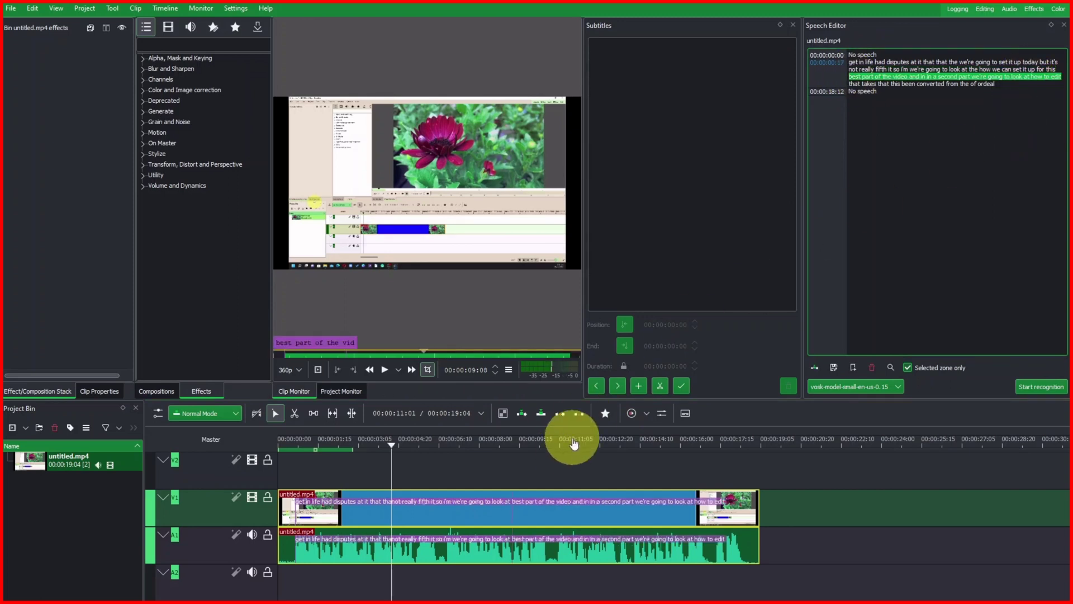
- Bookmark the transcript's last speech line, "that takes that this been converted from the of ordeal"
drag(850, 85, 965, 83)
right_click(964, 84)
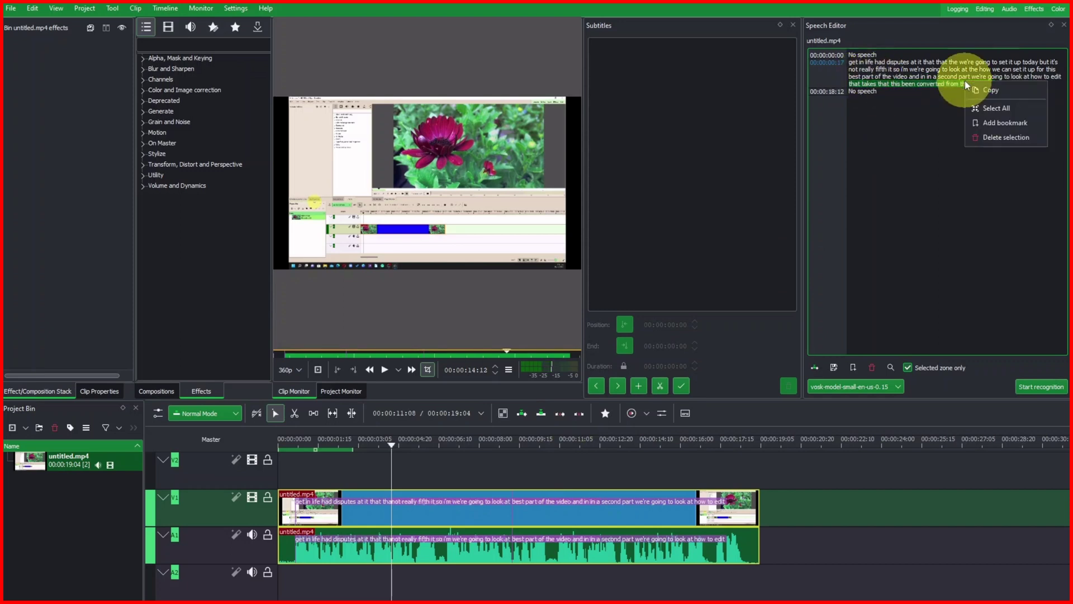
click(995, 123)
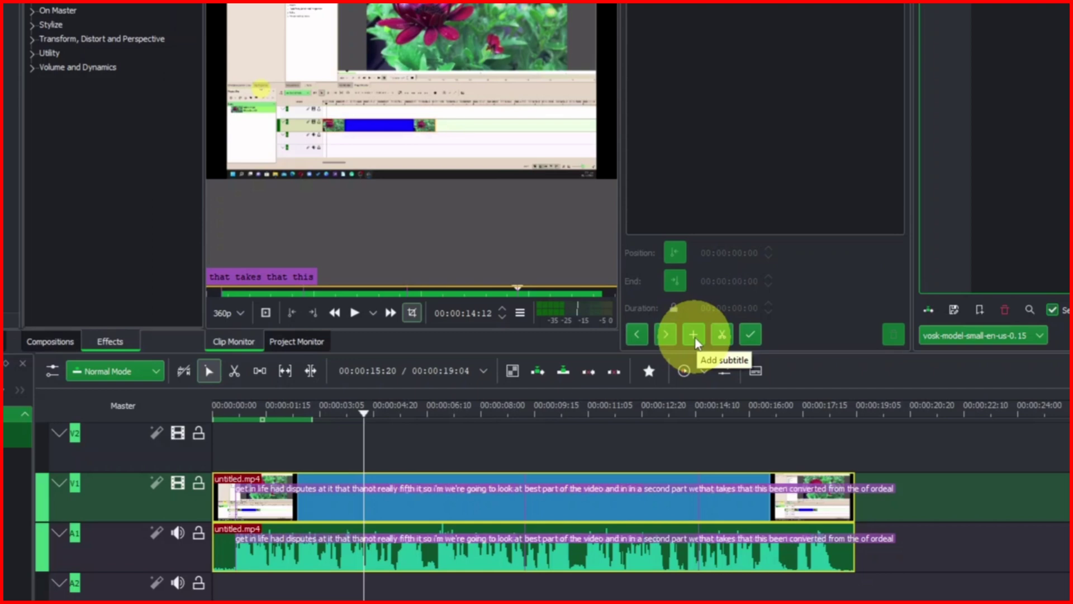
- Show the subtitle track and add a subtitle at the first bookmark, 00:00:00:17, trimmed to end at the second bookmark, 00:00:04:13
click(764, 374)
click(127, 447)
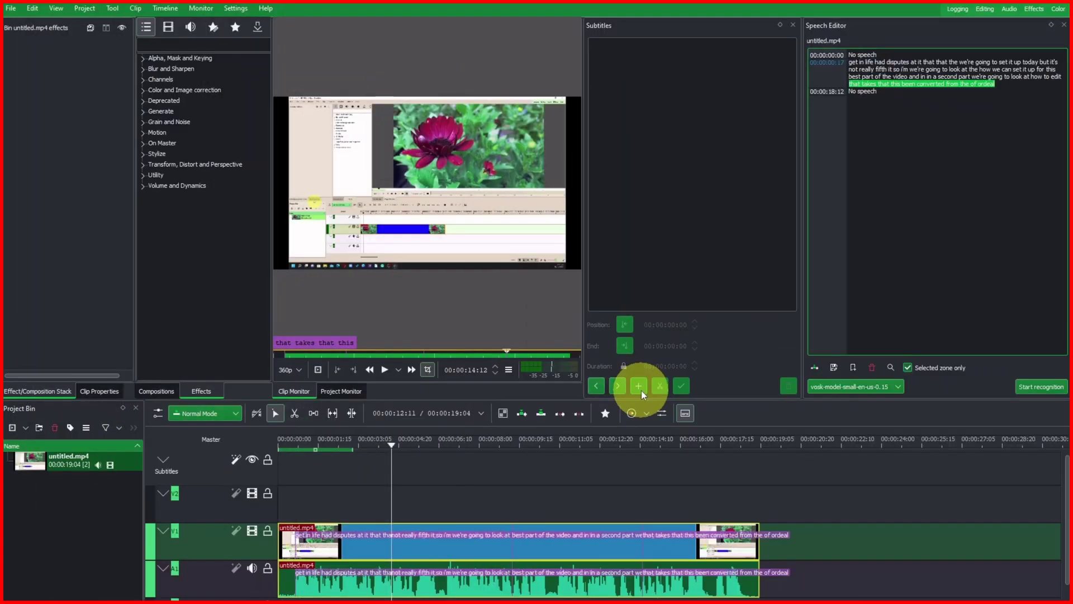
click(356, 539)
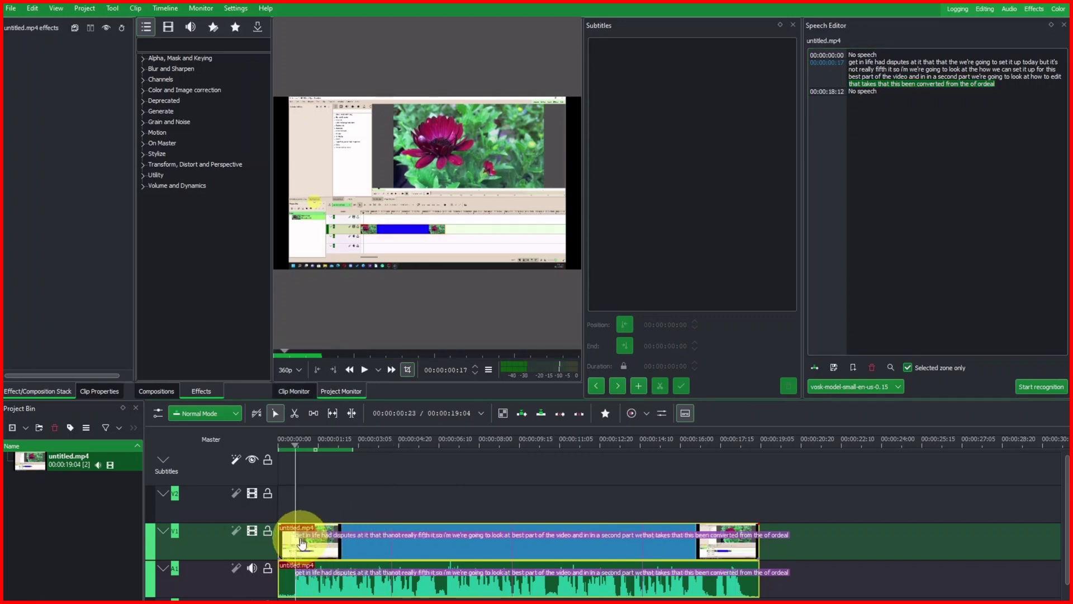
click(638, 386)
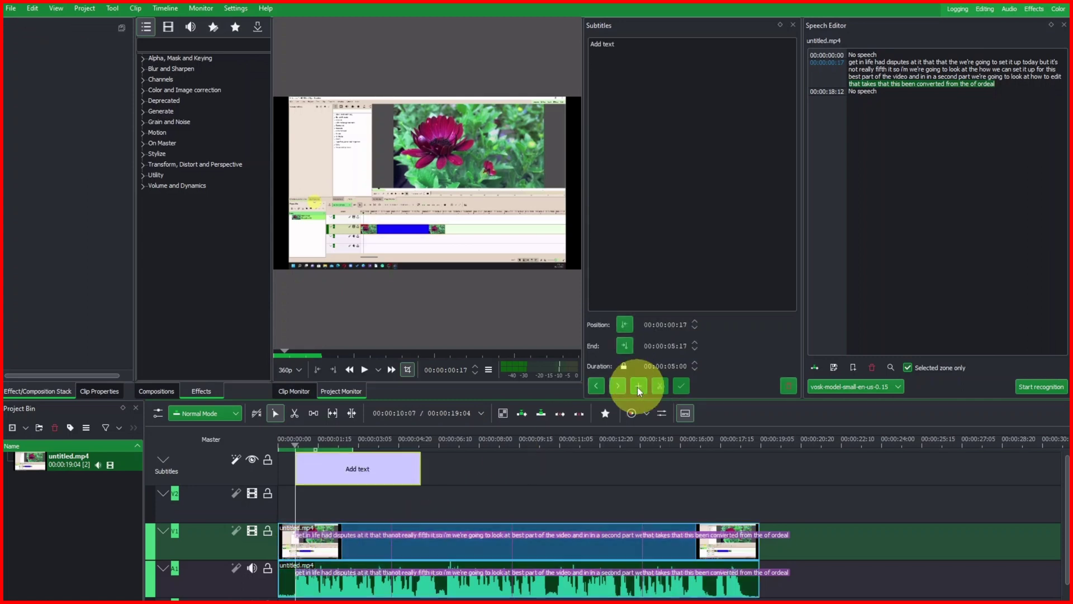
double_click(345, 469)
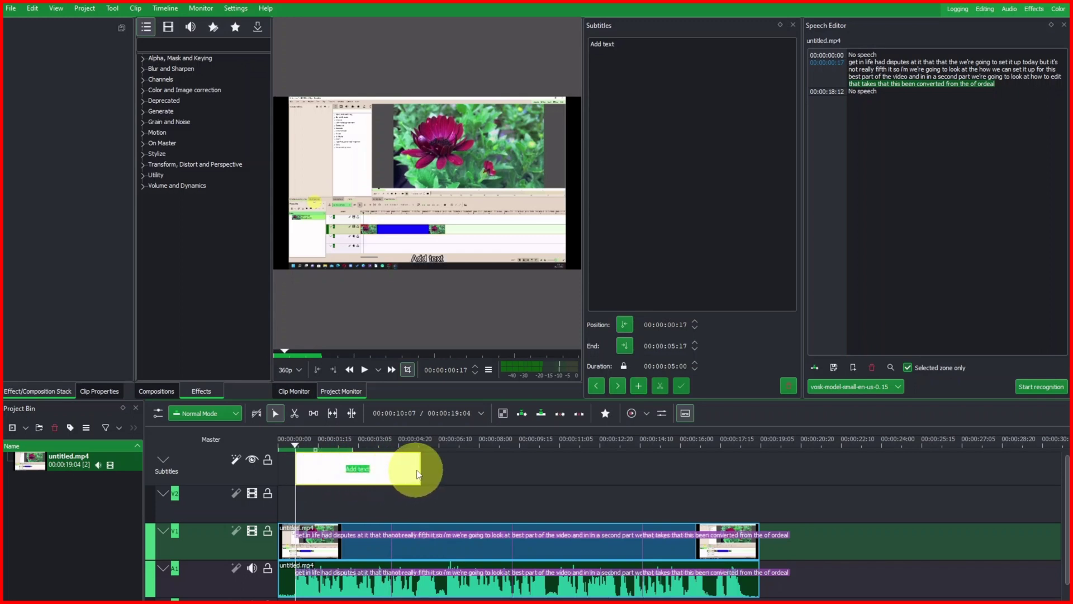
drag(420, 468, 391, 469)
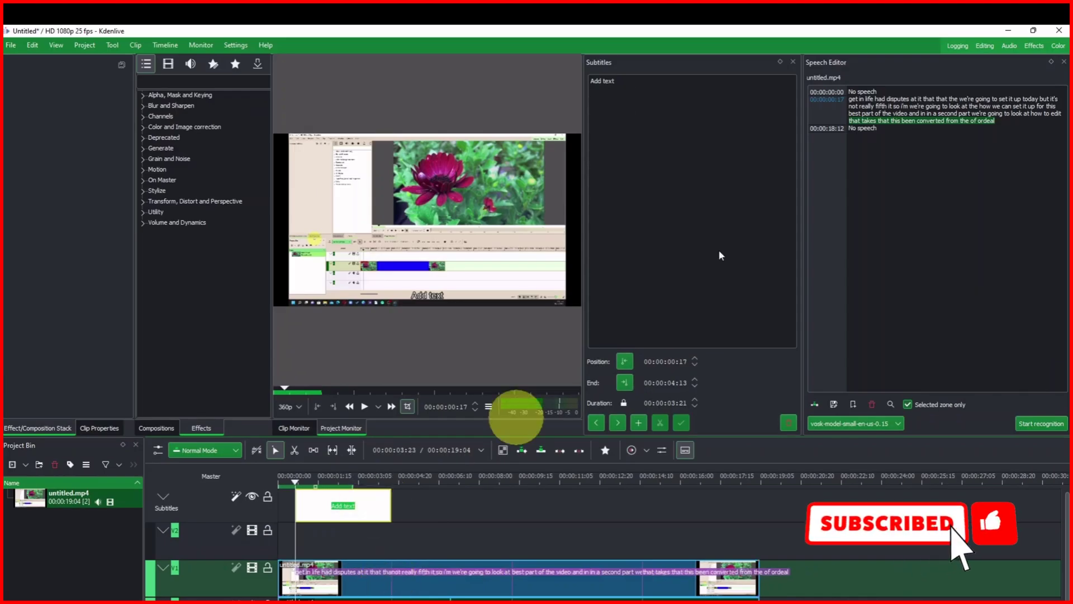
- Replace the first subtitle's placeholder text with the transcript's first line, copied from "get in life had disputes" to "today but it's"
click(851, 105)
mouse_move(850, 101)
mouse_down()
mouse_move(1054, 99)
mouse_move(849, 105)
mouse_up()
drag(1056, 99, 850, 101)
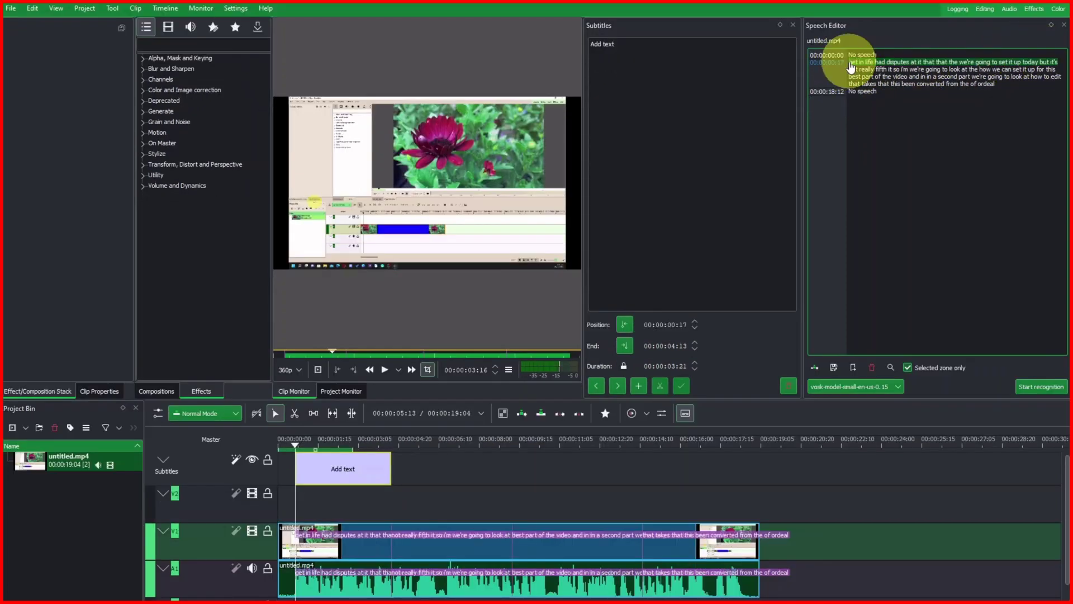
right_click(850, 63)
click(873, 72)
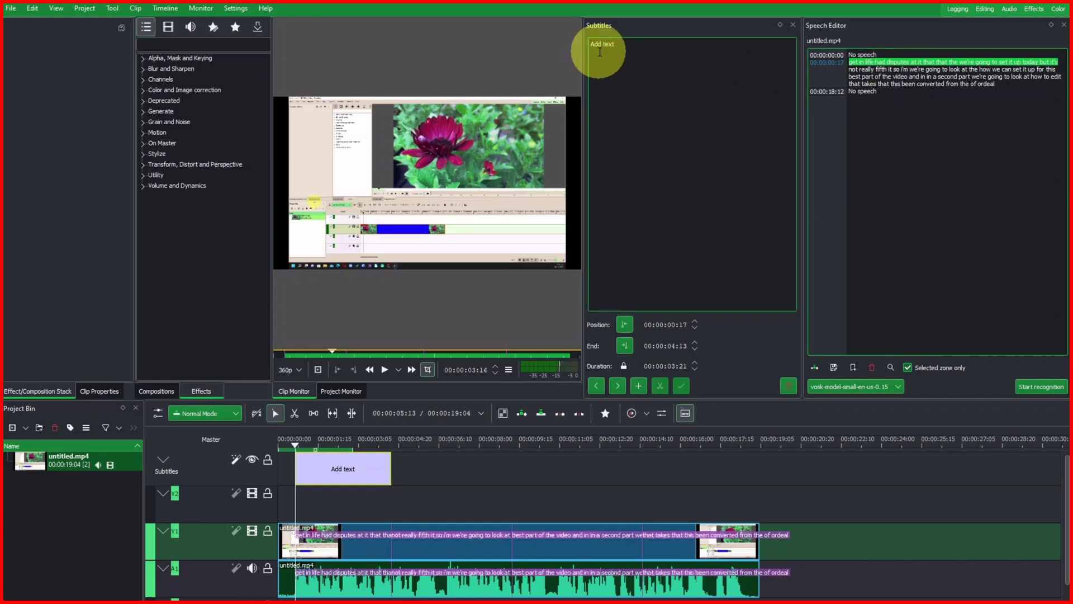
mouse_move(599, 44)
mouse_down()
mouse_move(622, 45)
mouse_move(582, 39)
mouse_up()
key(ctrl+v)
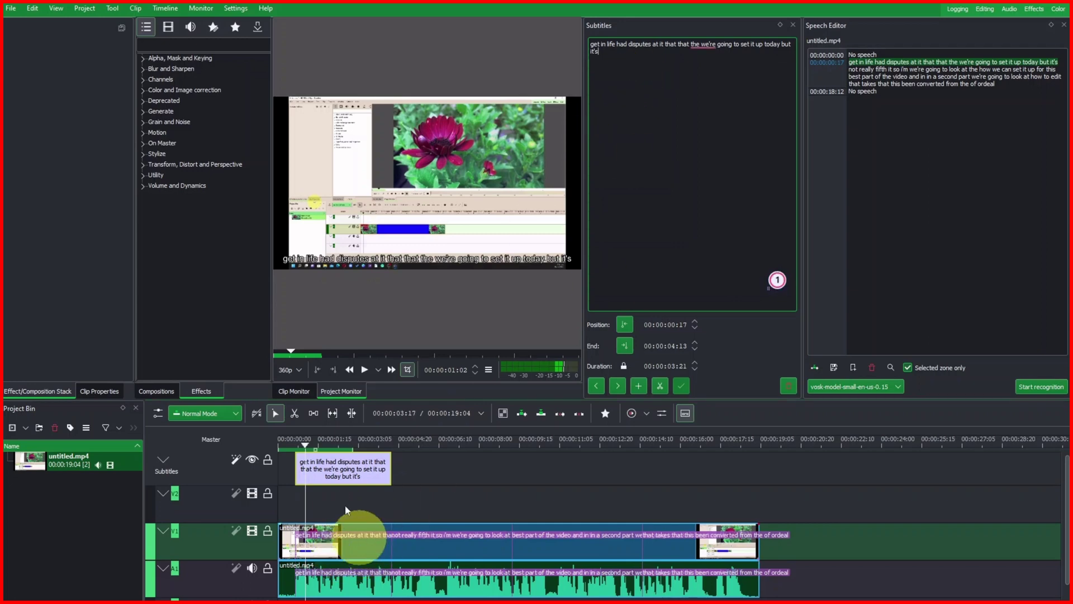
- Add a second subtitle at the second bookmark, 00:00:04:13, and trim its end to the third bookmark, 00:00:09:08
click(419, 537)
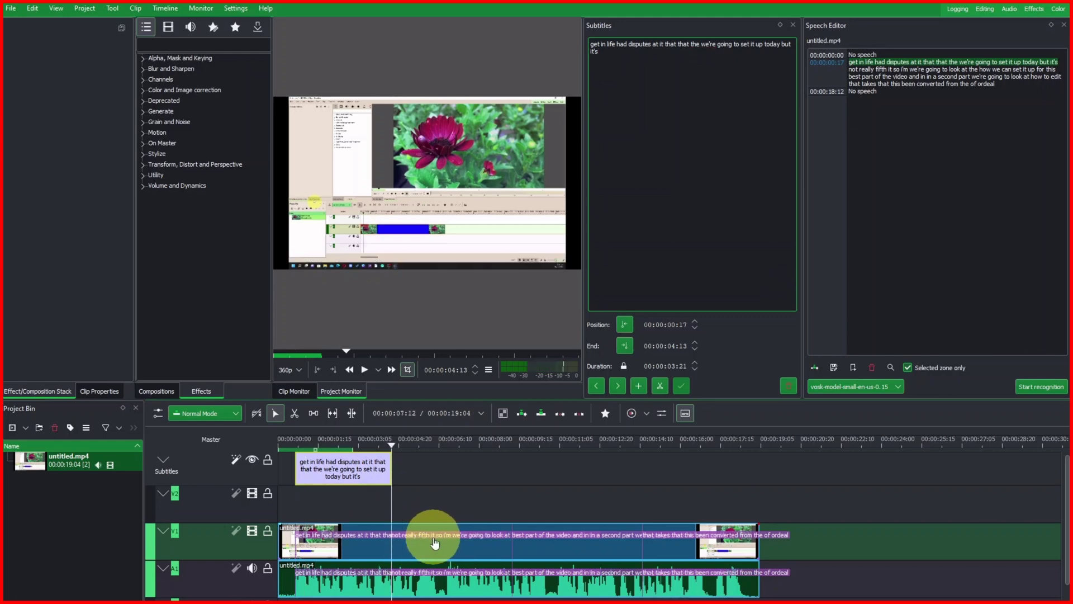
click(639, 386)
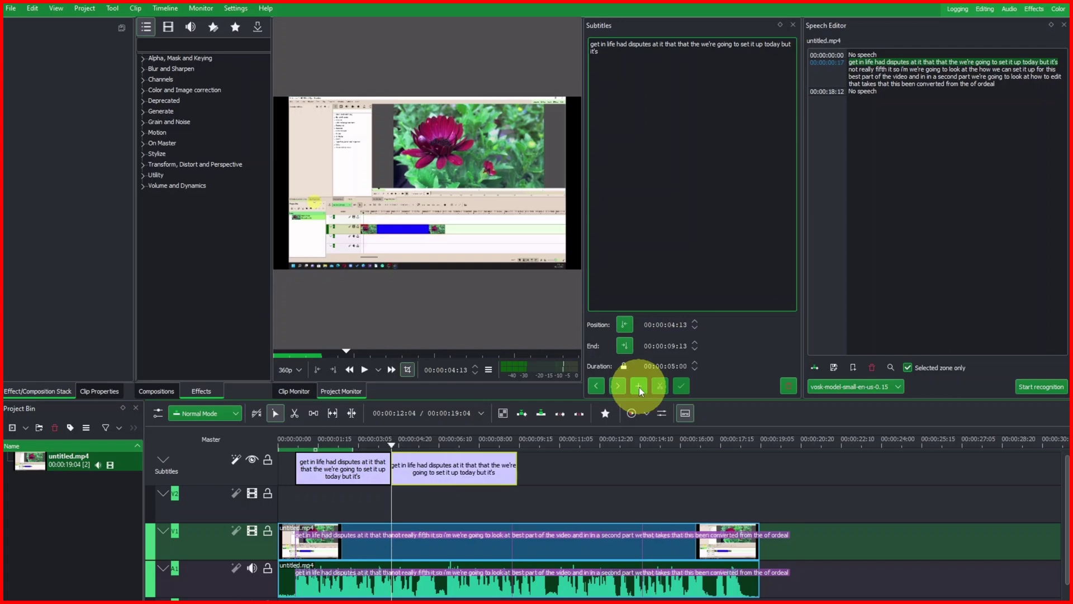
double_click(515, 471)
drag(514, 471, 512, 470)
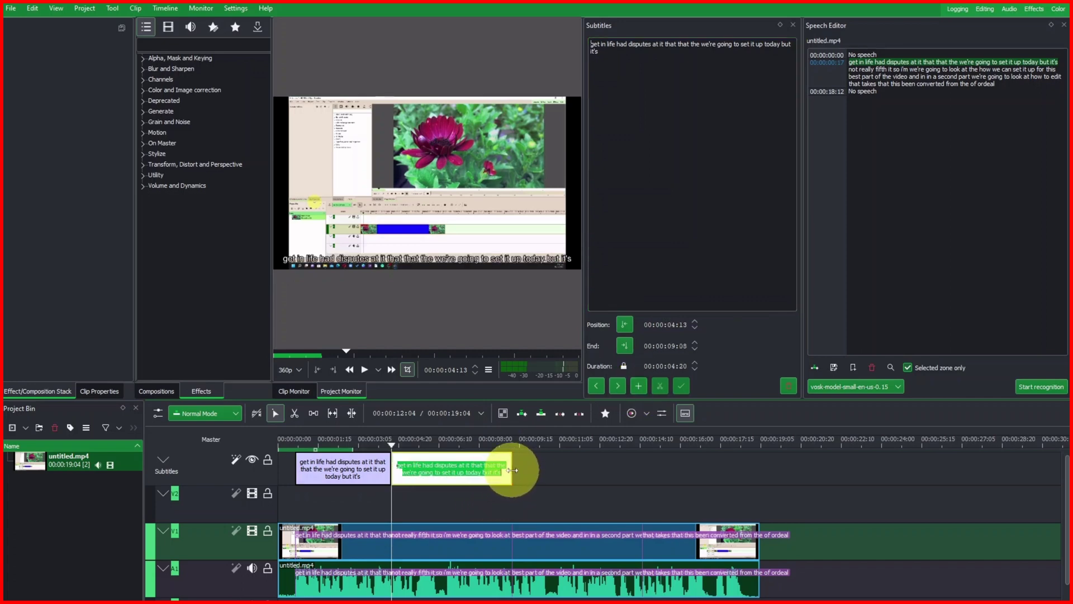
- Replace the second subtitle's text with the transcript's second line, copied from "not really fifth it" to "set it up for this"
click(849, 71)
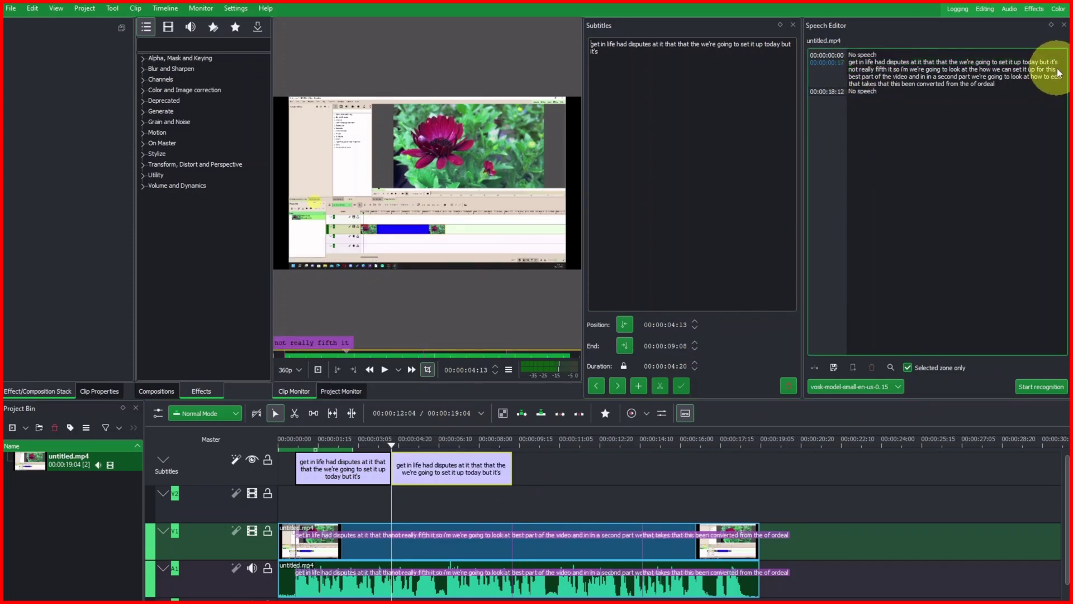
drag(1058, 69, 850, 70)
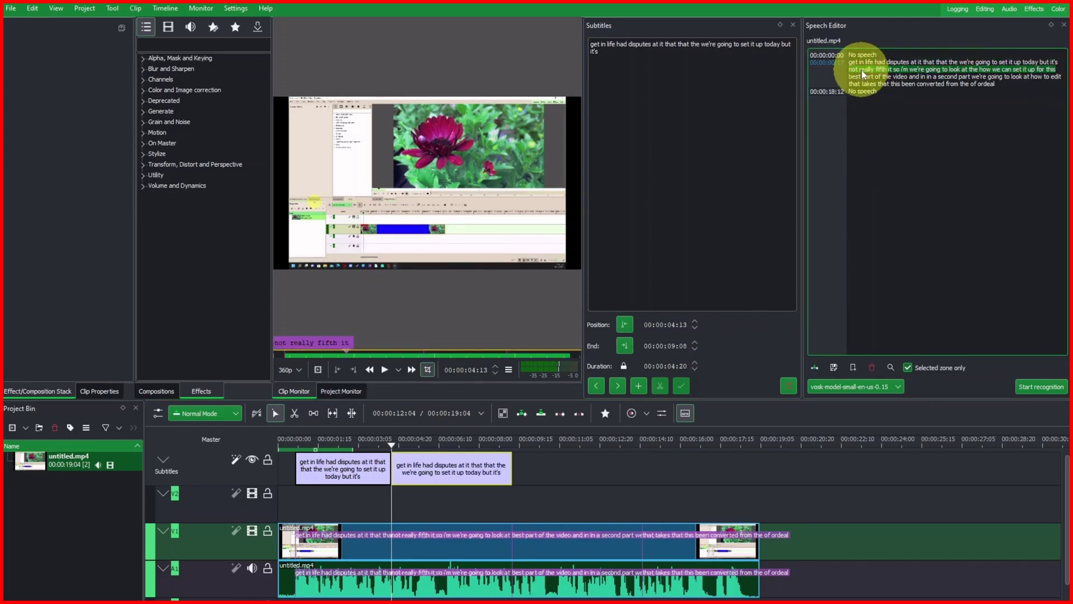
right_click(867, 70)
click(880, 80)
click(599, 49)
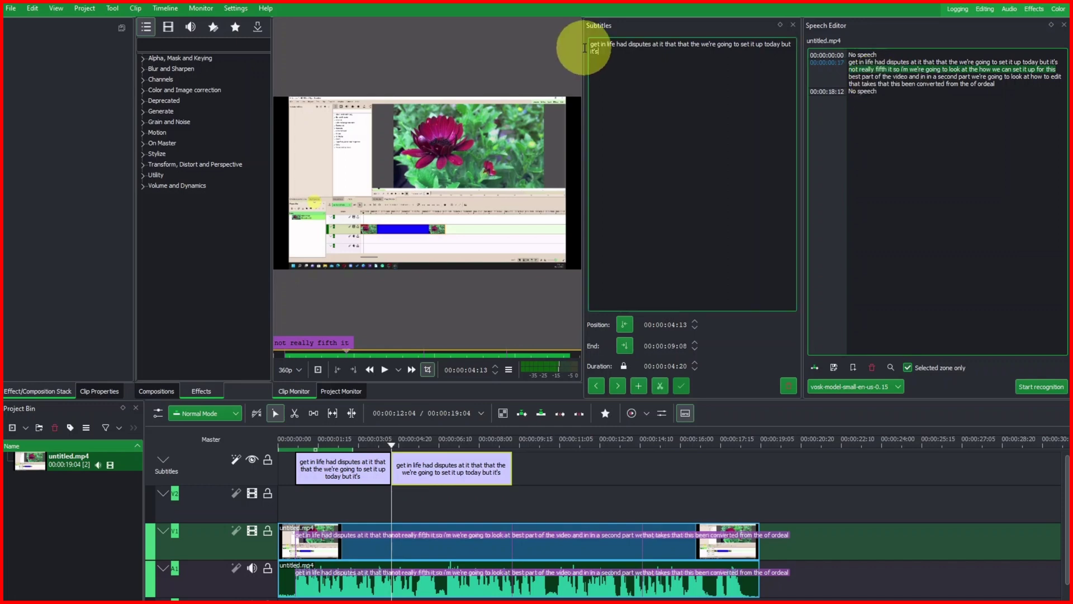
key(ctrl+a)
key(ctrl+v)
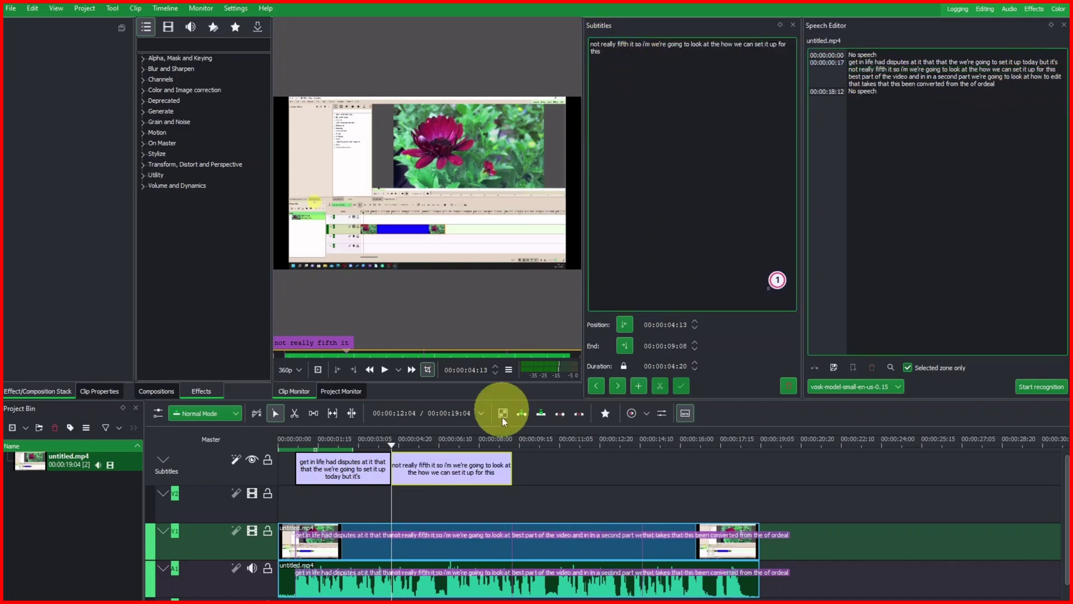
- Add a third subtitle at the third bookmark, 00:00:09:08, and extend its end to the fourth bookmark, 00:00:14:12
click(519, 446)
key(alt+Left)
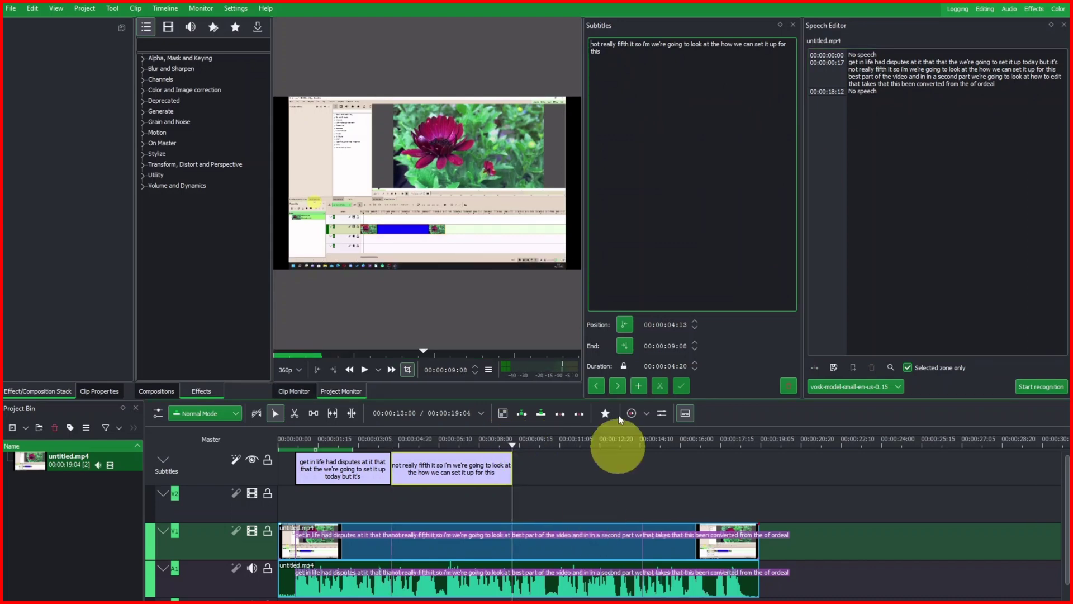
click(638, 385)
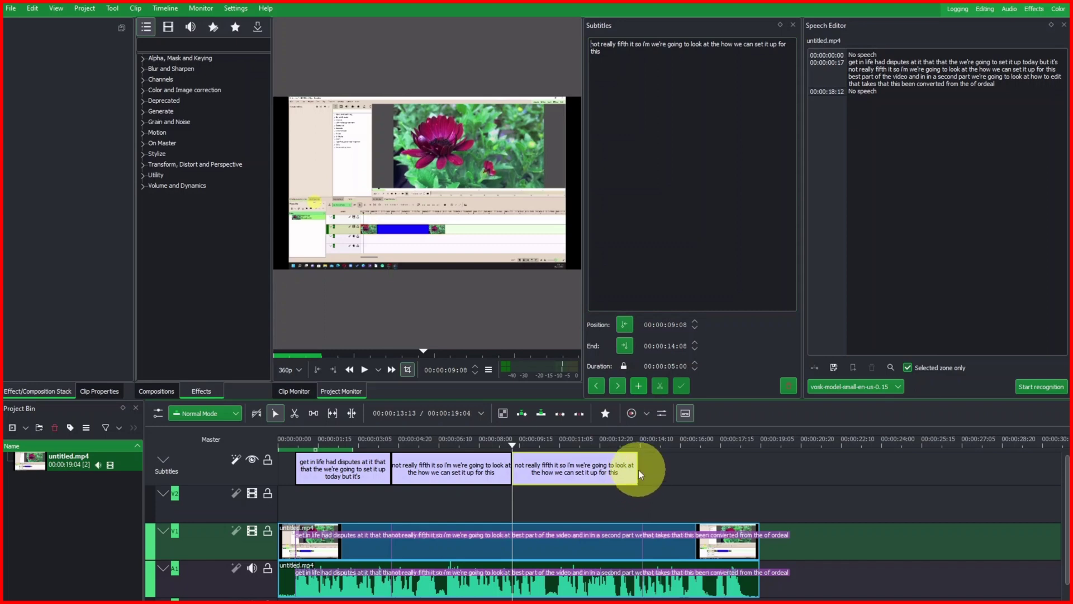
drag(637, 470, 641, 470)
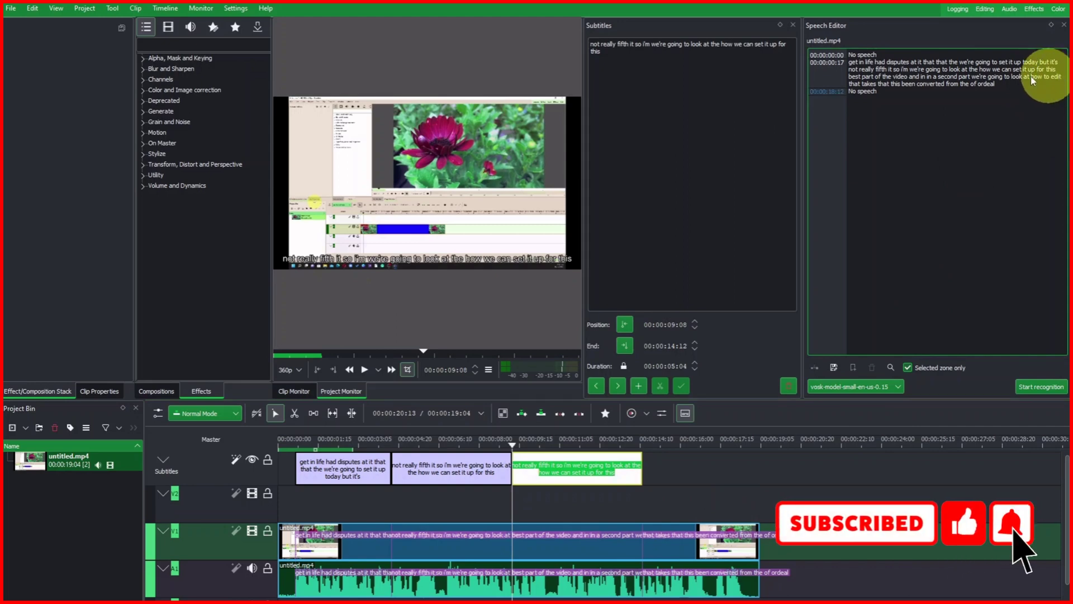
- Replace the third subtitle's text with the transcript's third line, copied from "best part of the video" to "look at how to edit"
drag(1039, 80, 846, 76)
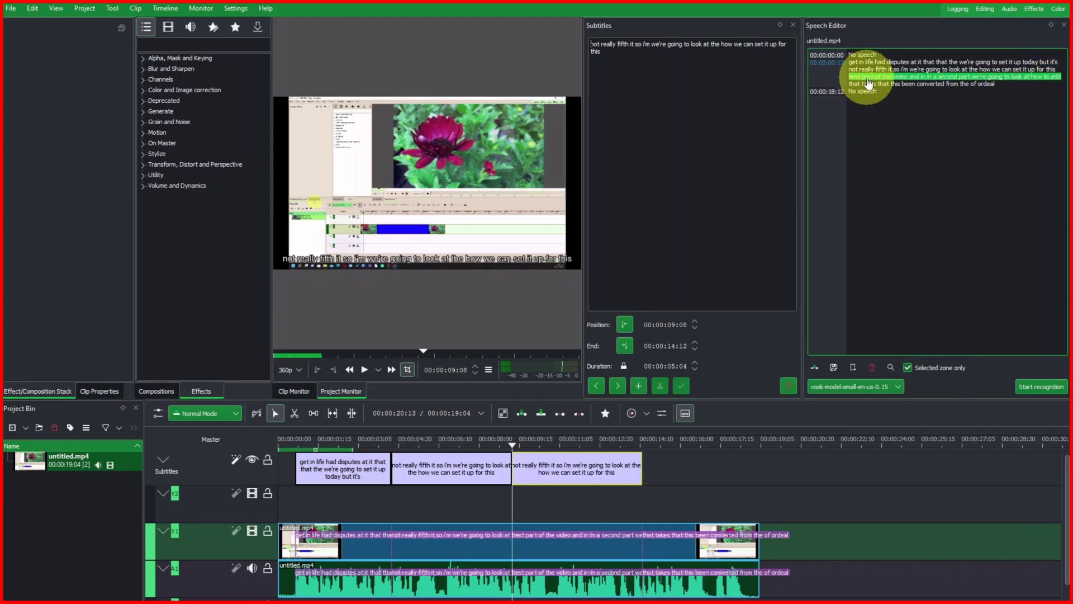
right_click(867, 79)
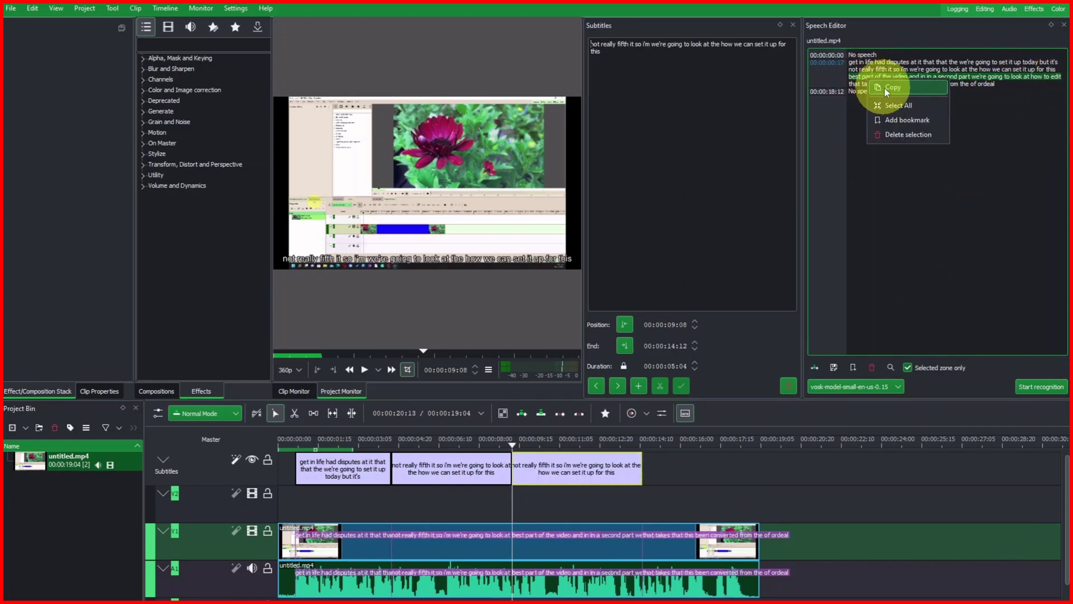
click(884, 88)
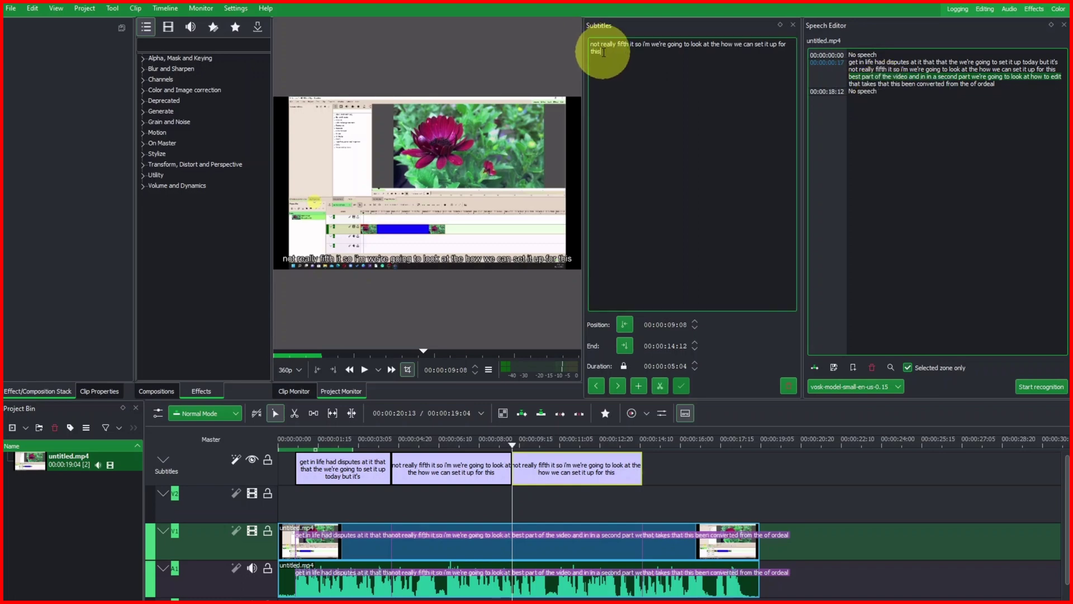
triple_click(591, 43)
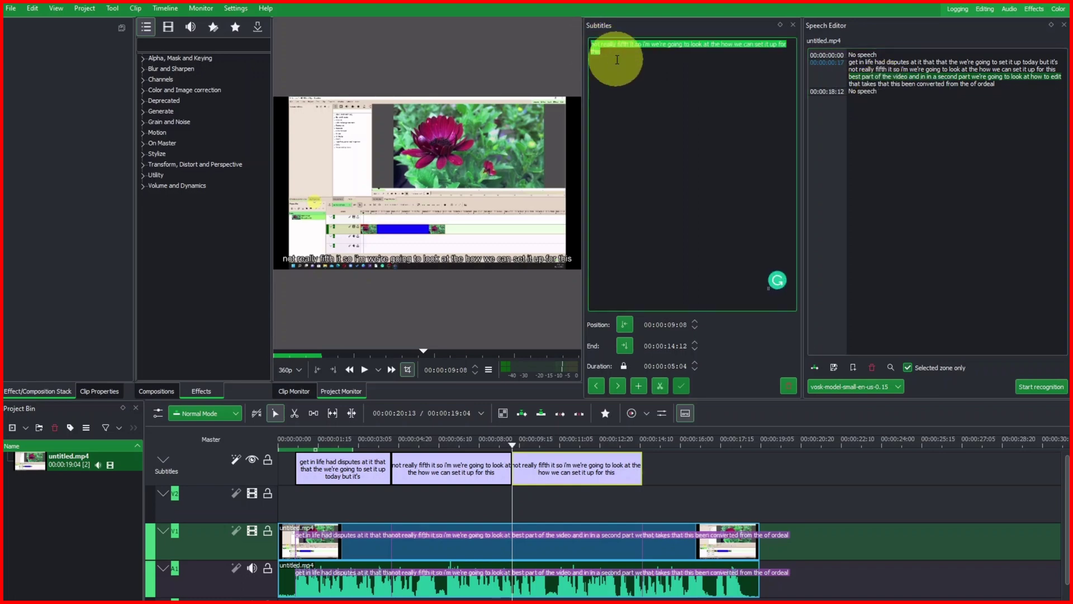
key(ctrl+v)
- Add a fourth subtitle at the last bookmark, 00:00:14:12, and trim its end to the end of the clip, 00:00:19:04
click(673, 506)
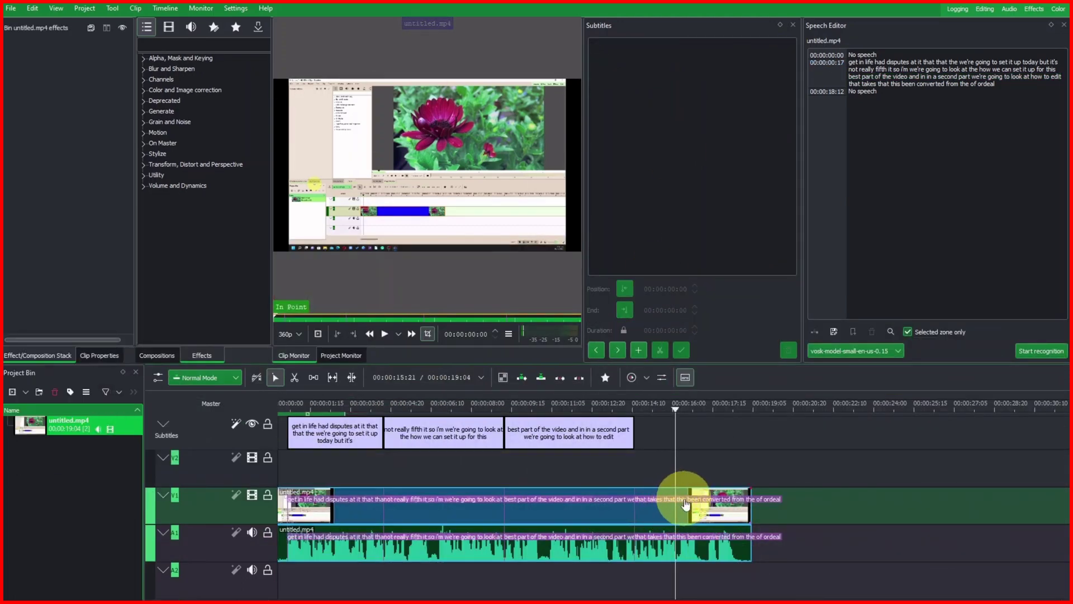
click(684, 499)
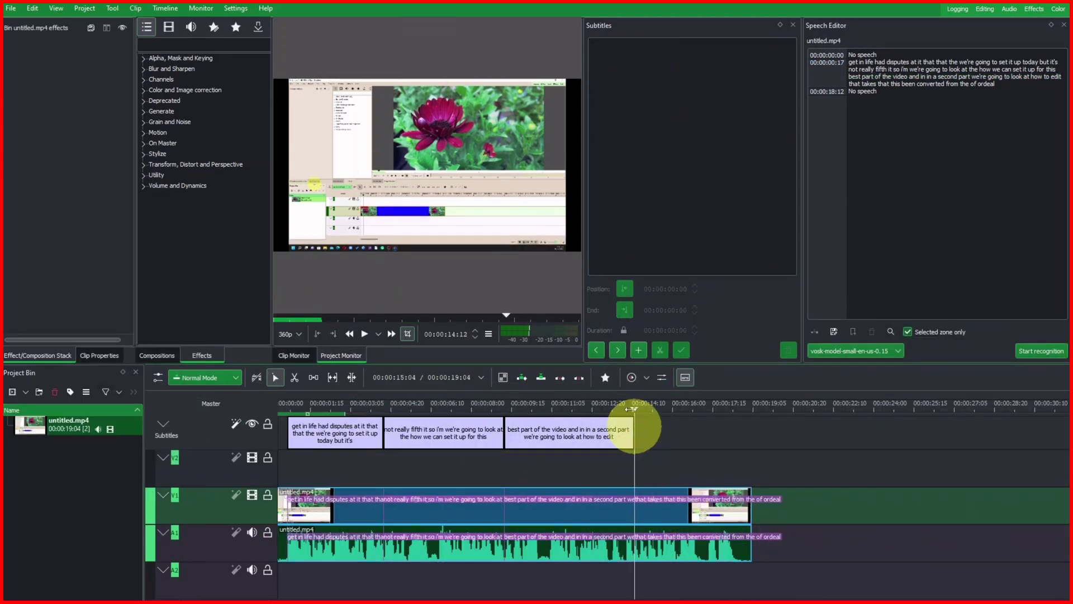
click(638, 351)
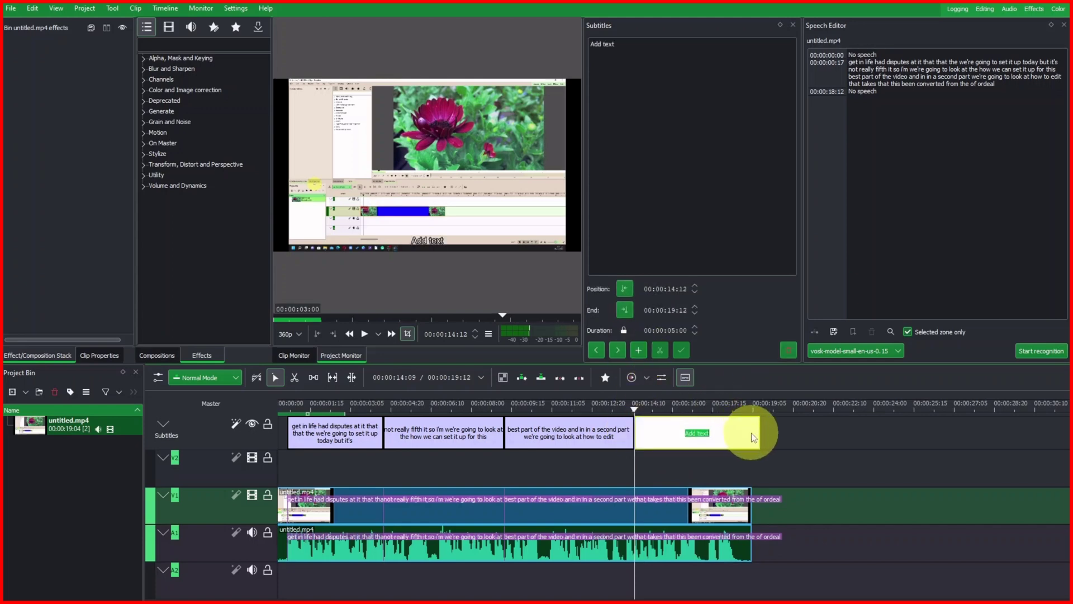
drag(759, 431, 751, 430)
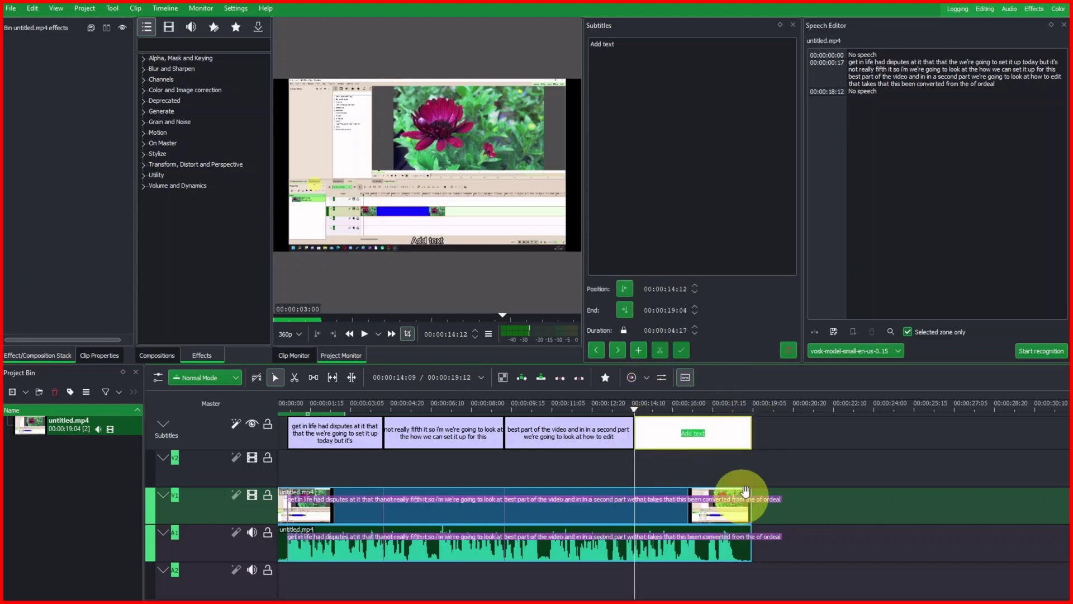
- Replace the fourth subtitle's placeholder with the copied line "that takes that this been converted from the of ordeal" and preview it on the video
click(1004, 97)
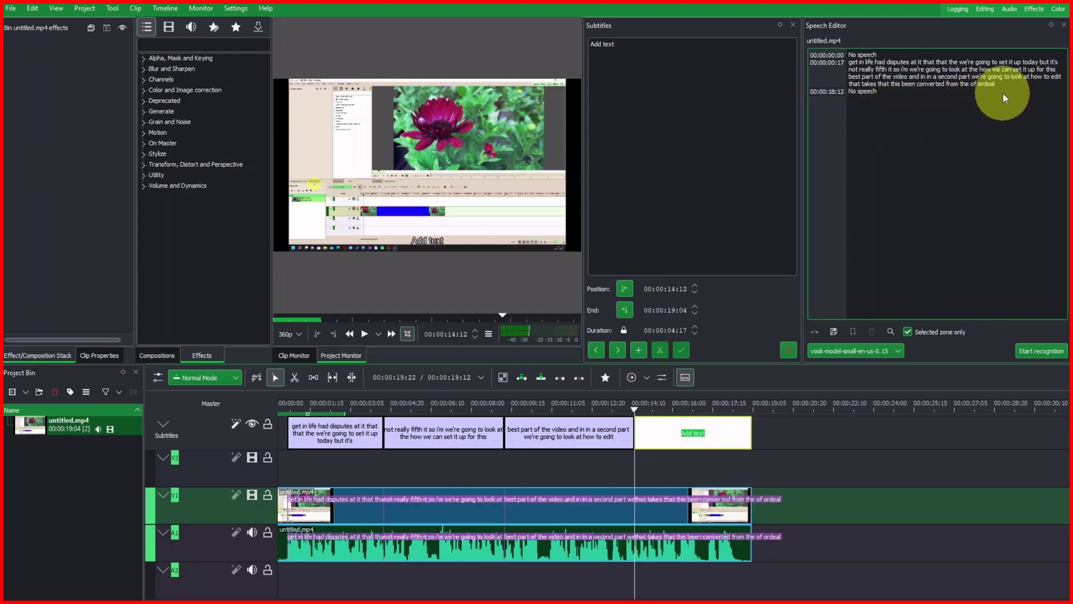
click(997, 83)
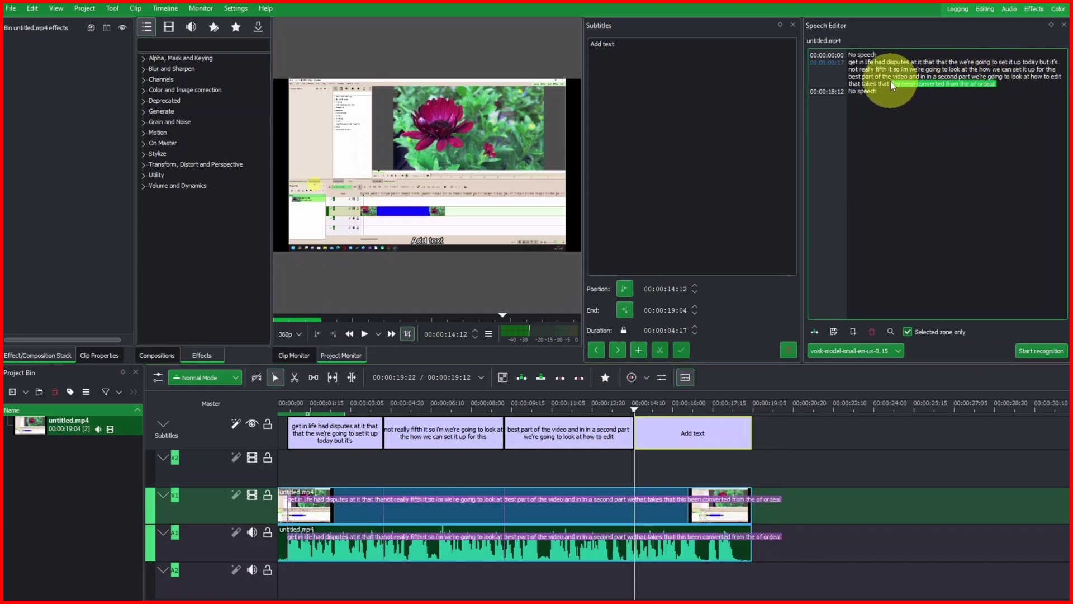
right_click(869, 88)
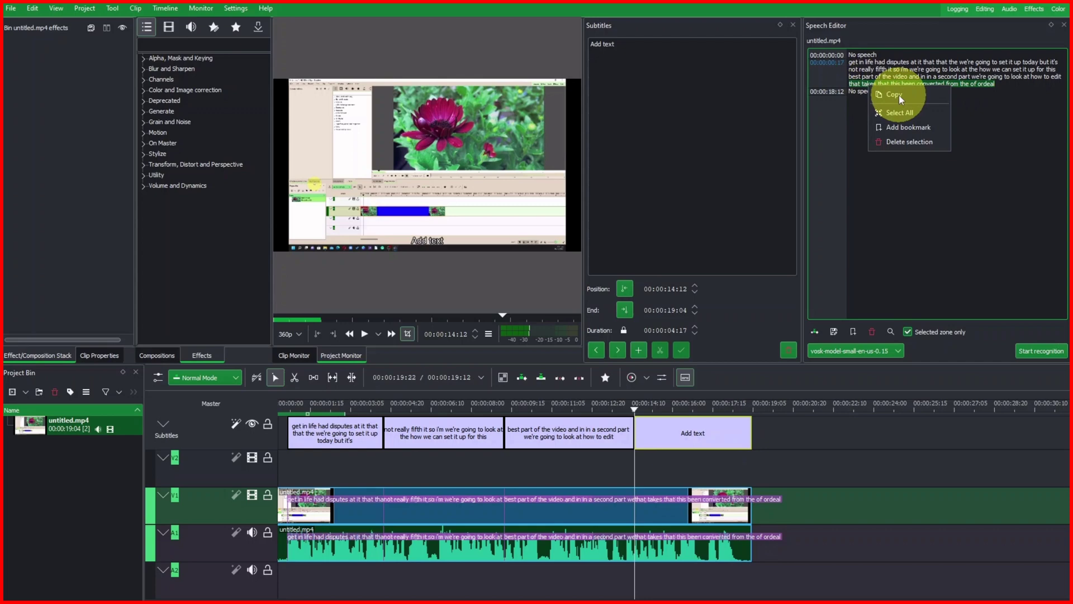
click(898, 95)
triple_click(594, 44)
key(ctrl+v)
click(670, 408)
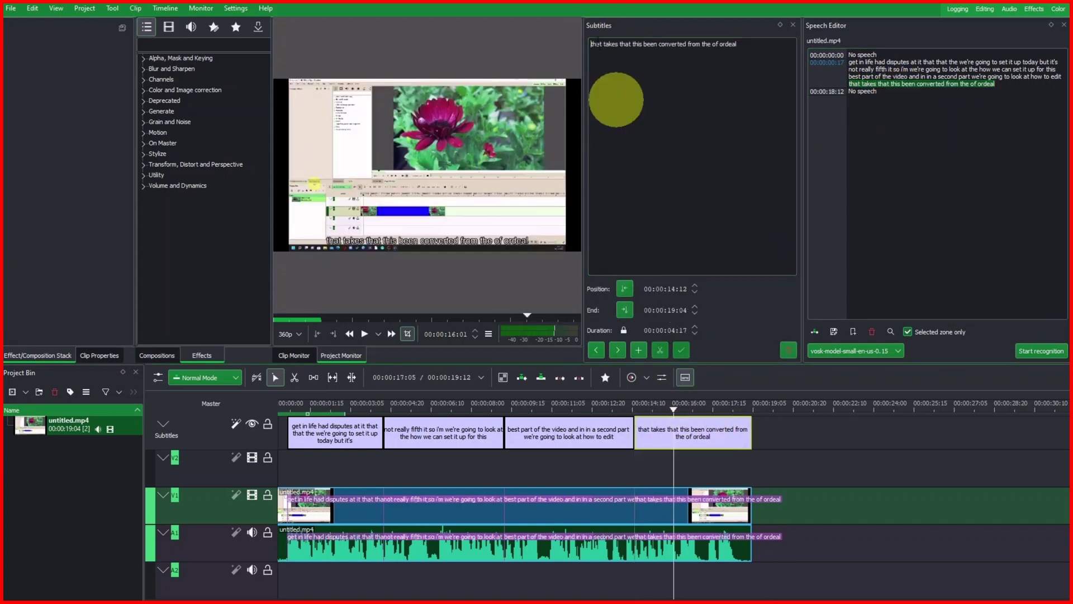
- Scrub through the timeline to review the finished subtitles over the video, stopping at the end of the second subtitle
click(620, 53)
click(677, 538)
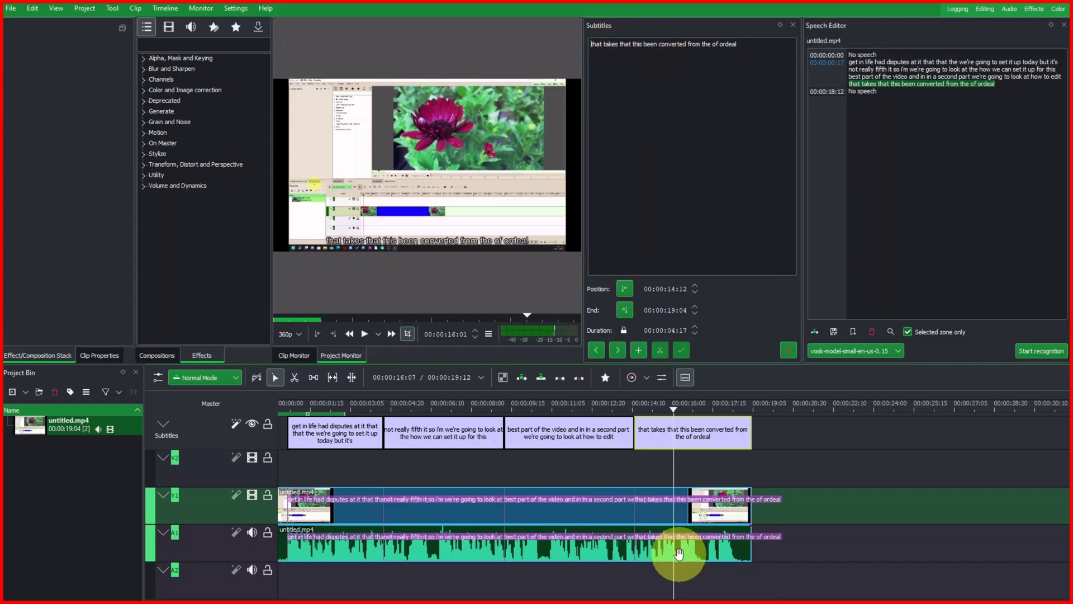
drag(320, 401, 548, 435)
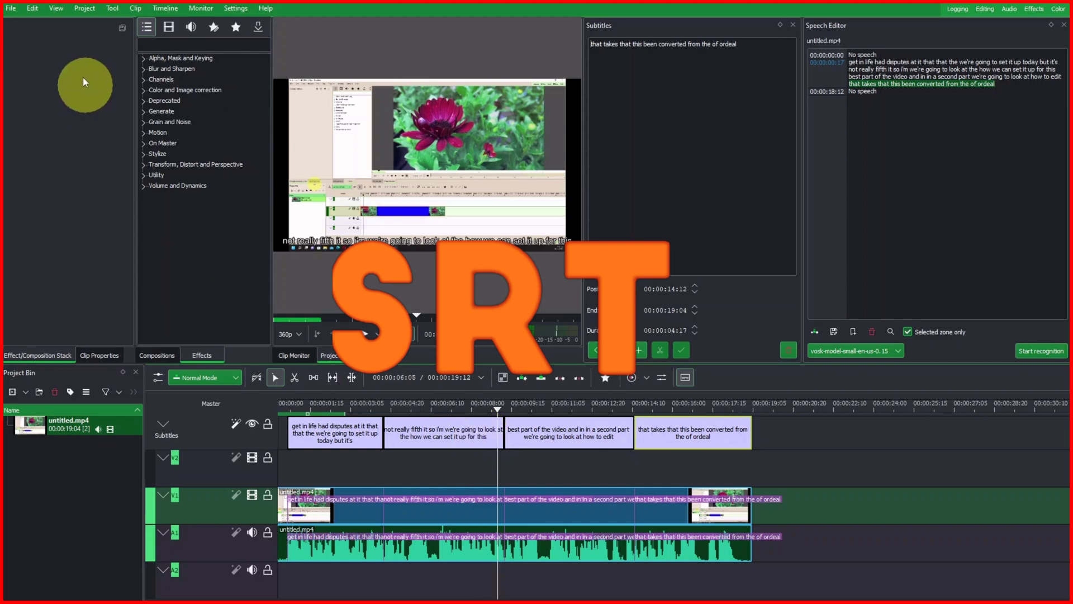
- Open the project's subtitle file export to examine its Subtitle File (*.srt) save options, and close it without saving
click(80, 11)
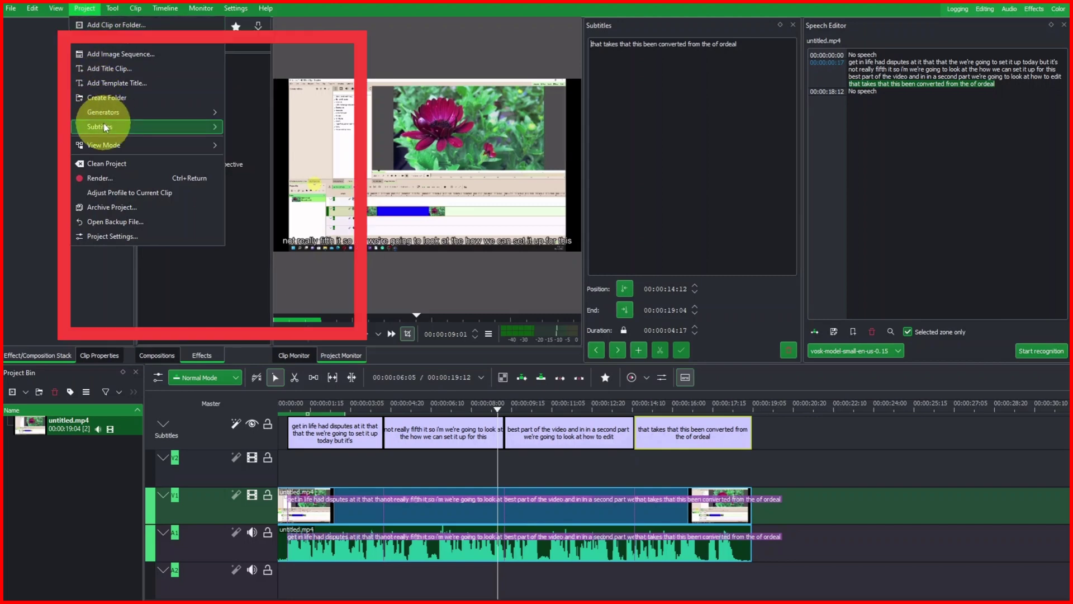
mouse_move(106, 123)
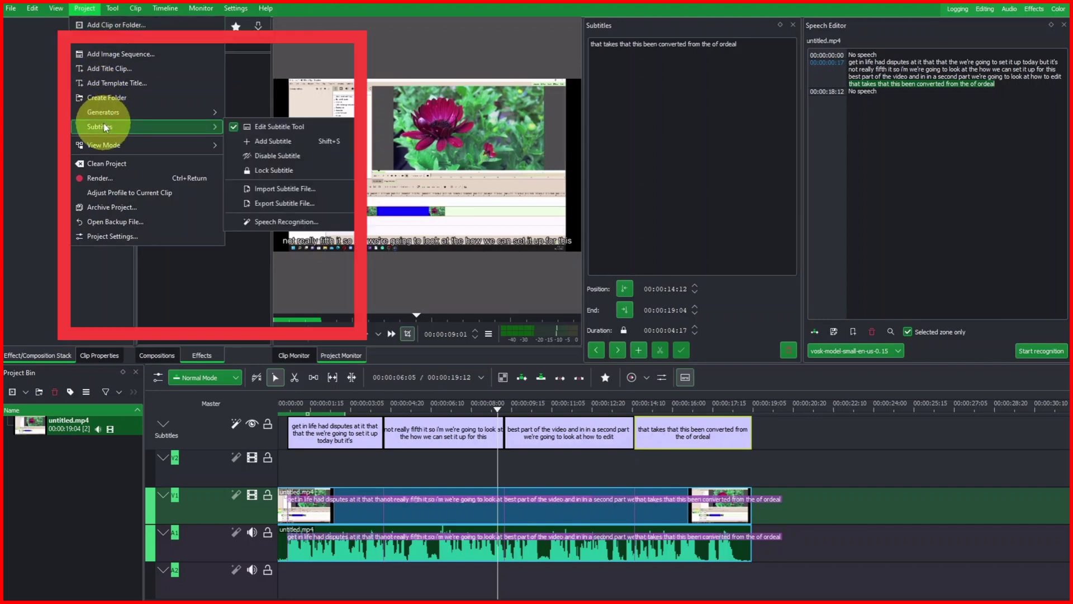
click(286, 204)
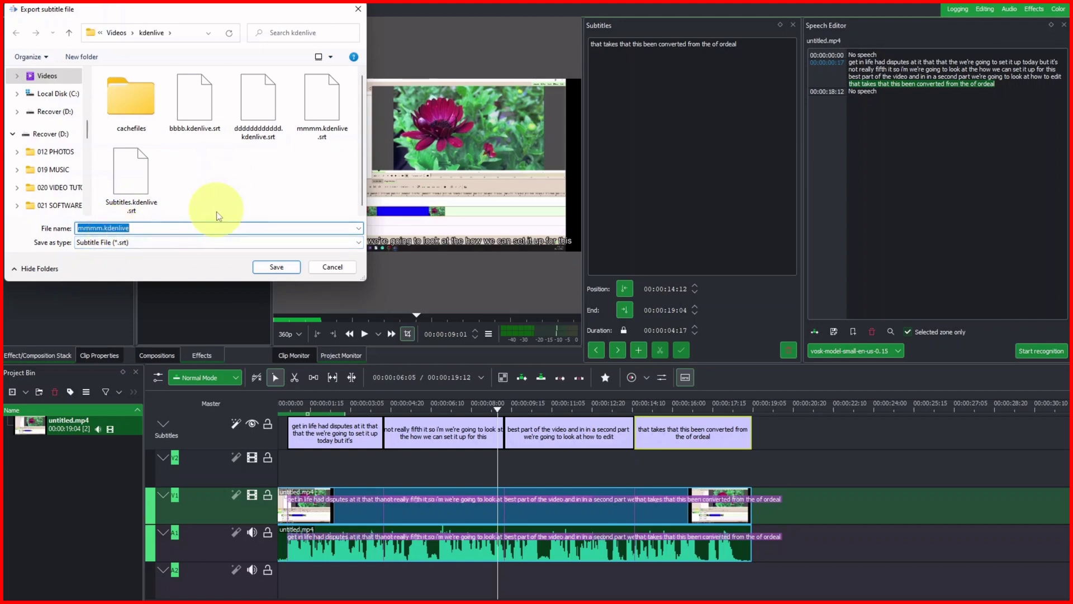
click(335, 266)
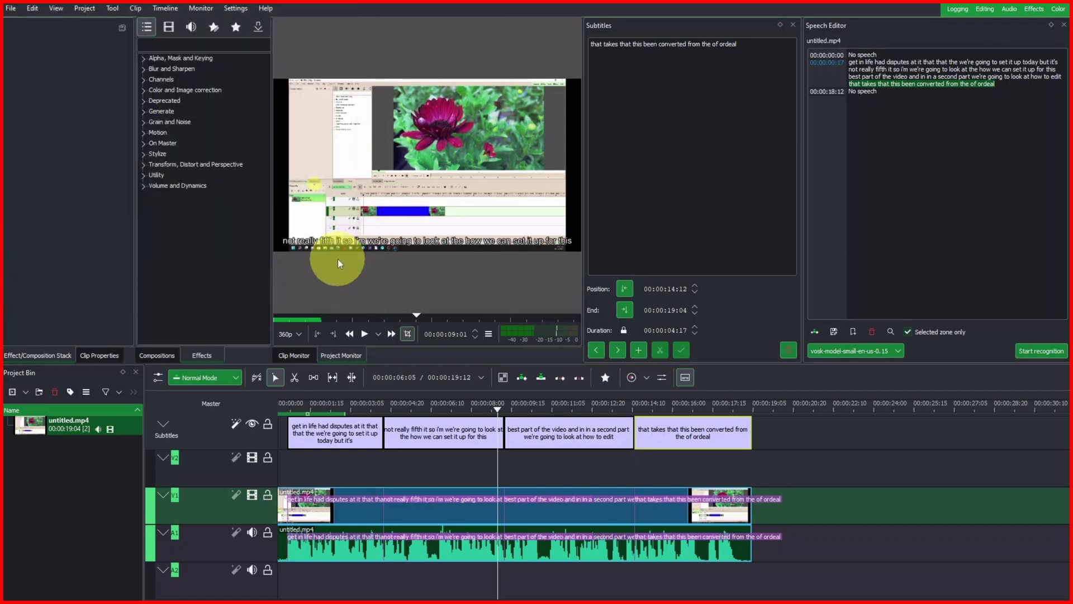